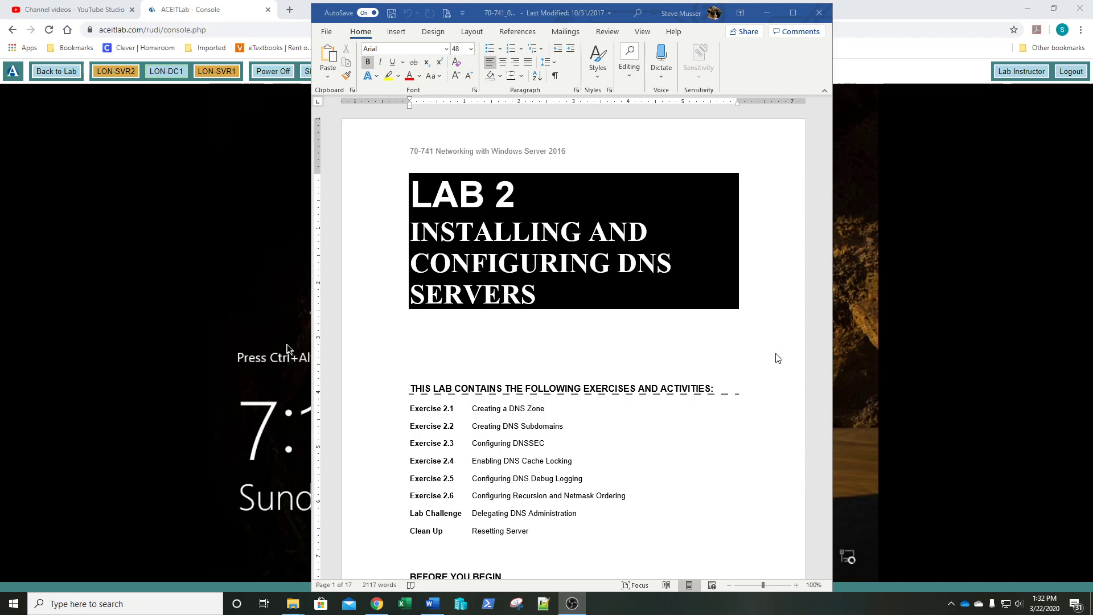
- Read the Lab 2 manual's exercise list and Scenario section, then minimize Word to show the lab console
scroll(770, 357, "down", 3)
scroll(770, 358, "down", 7)
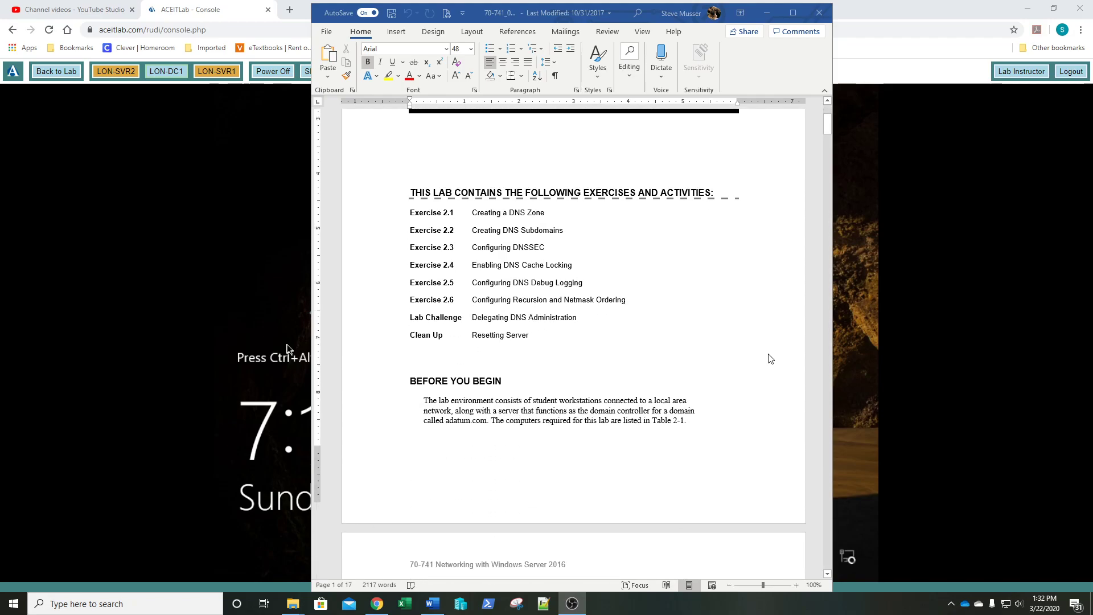
scroll(769, 360, "down", 5)
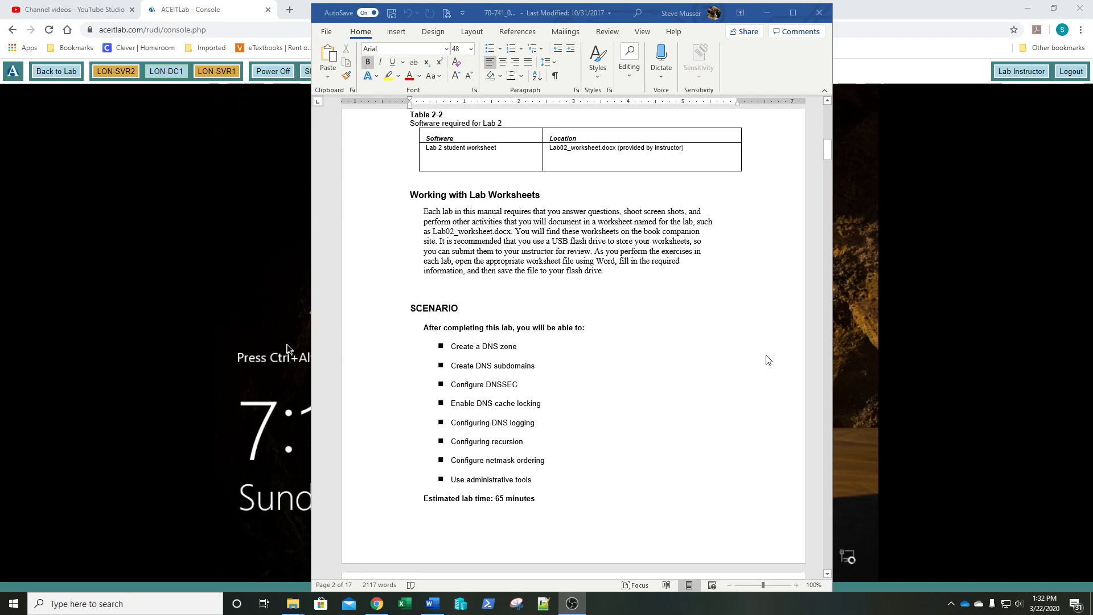
scroll(768, 360, "up", 4)
scroll(752, 364, "up", 3)
scroll(752, 364, "down", 6)
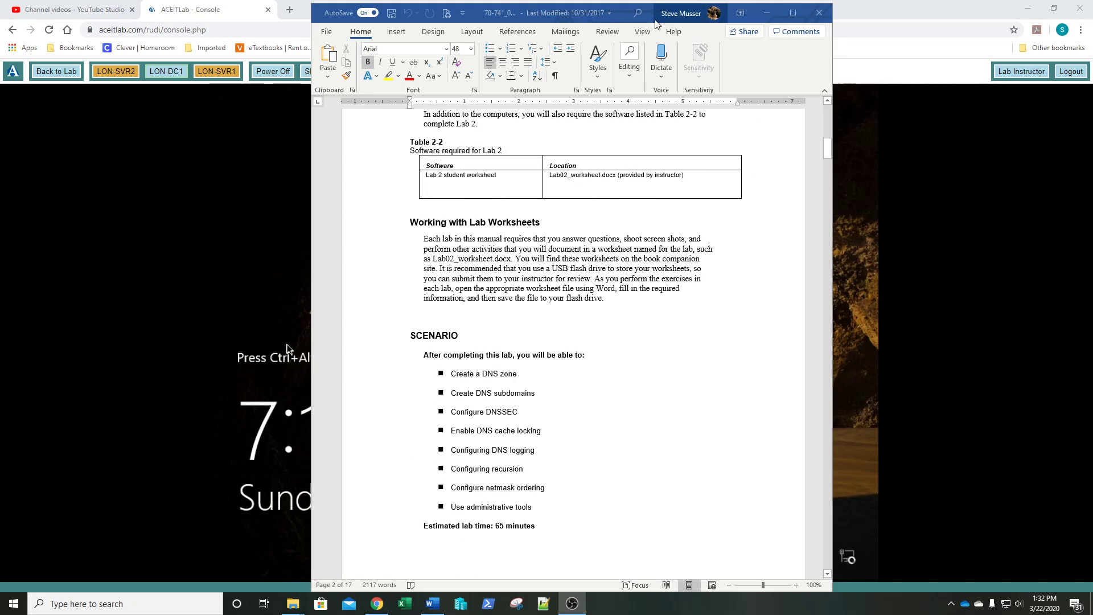
left_click(433, 604)
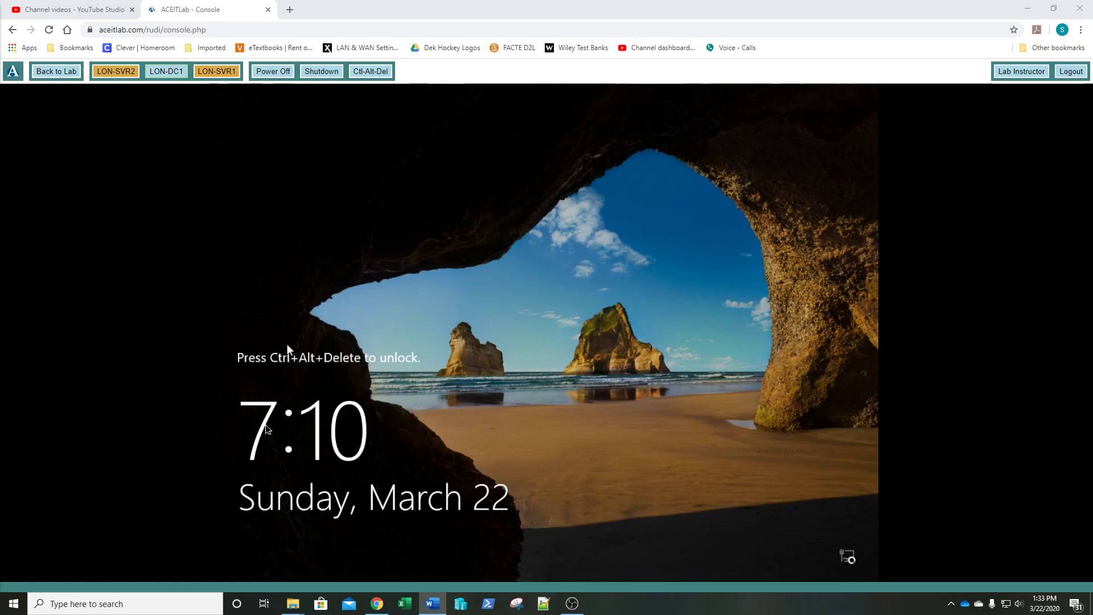
- Sign in to LON-DC1 as the domain Administrator, entering the account password
left_click(389, 70)
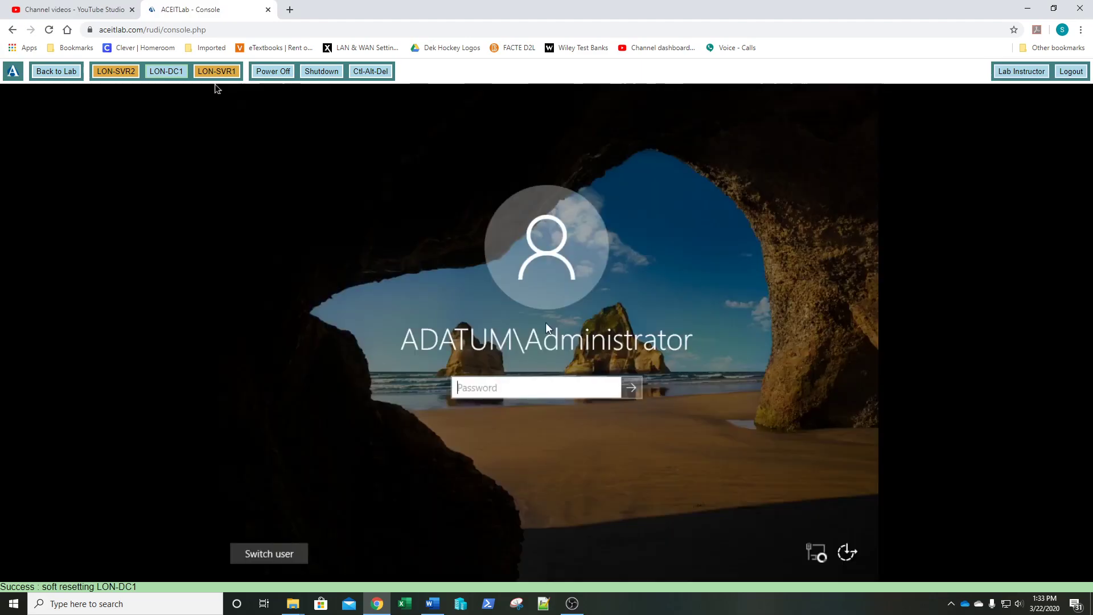
type("Pa$$w0rd")
key("Return")
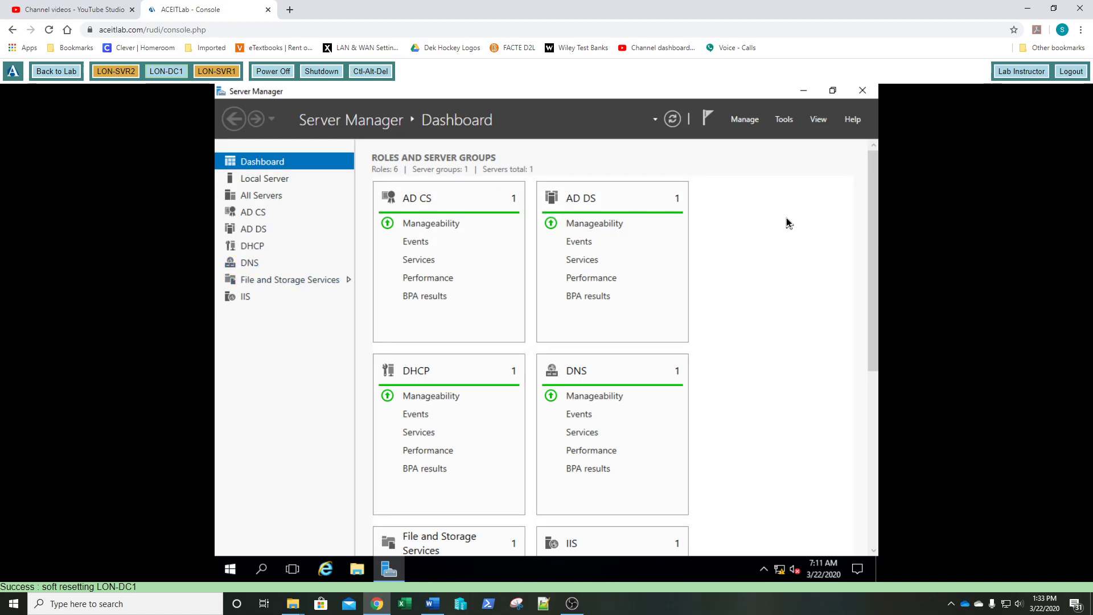
- Launch DNS from Server Manager's Tools, enlarge the window, and expand LON-DC1's Forward Lookup Zones
left_click(782, 120)
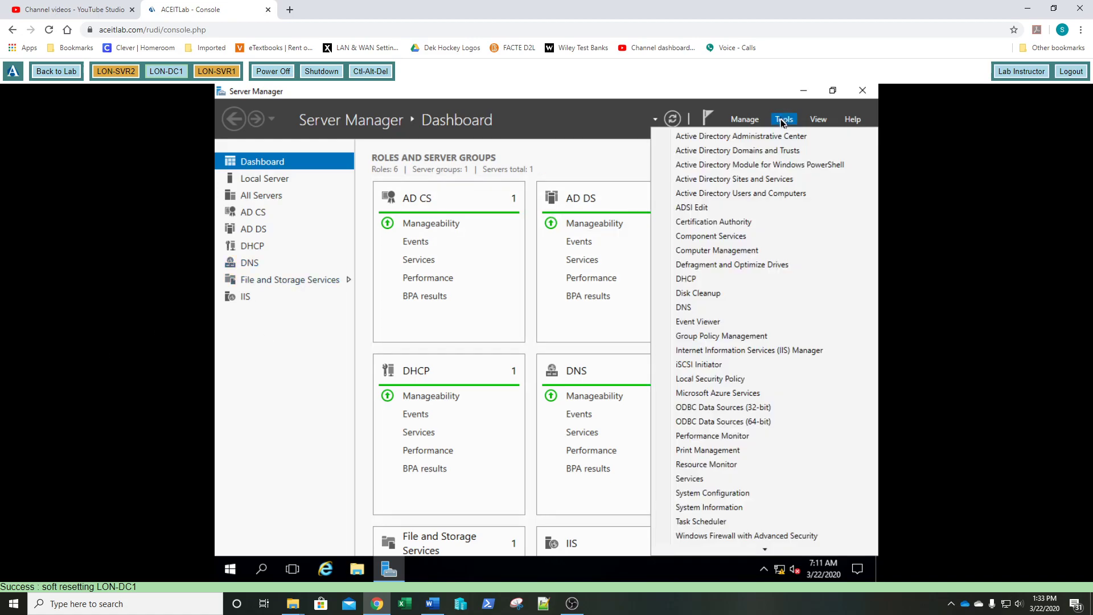
left_click(687, 308)
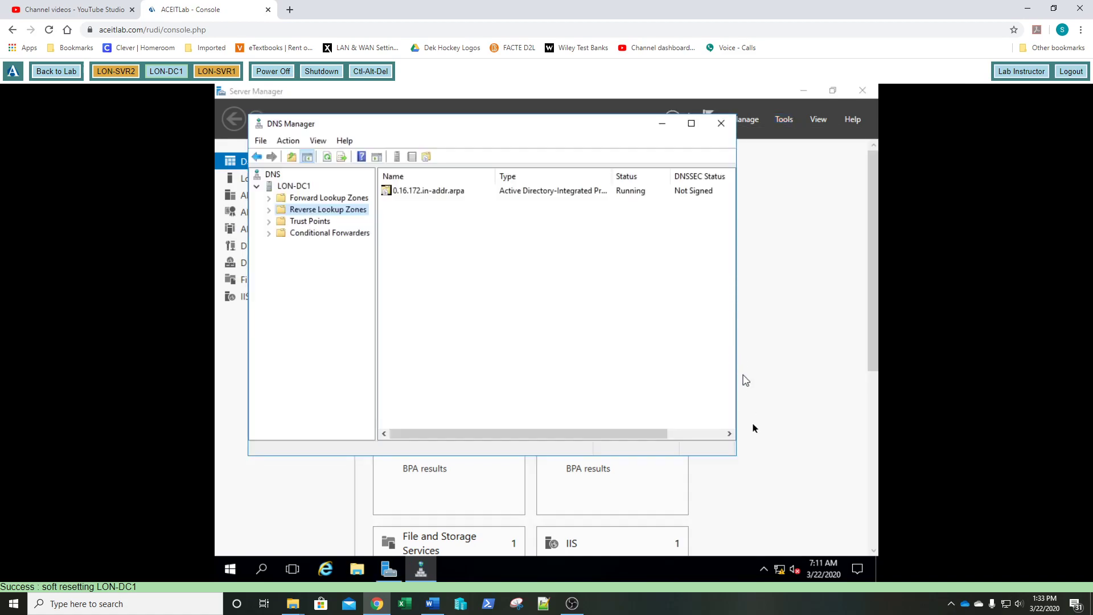
left_click_drag(735, 459, 835, 531)
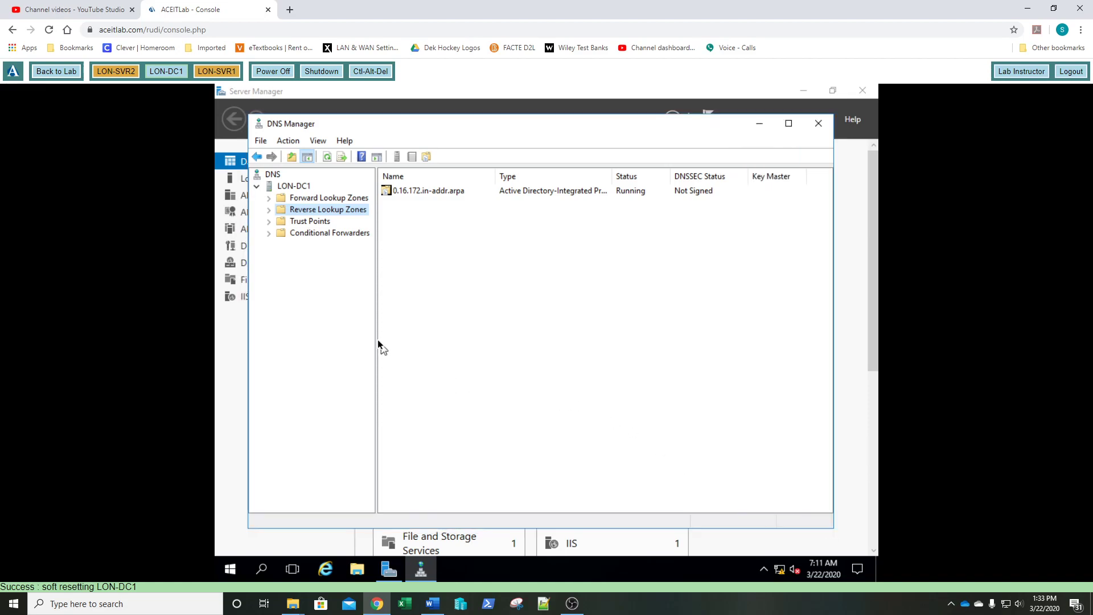
left_click_drag(377, 339, 422, 343)
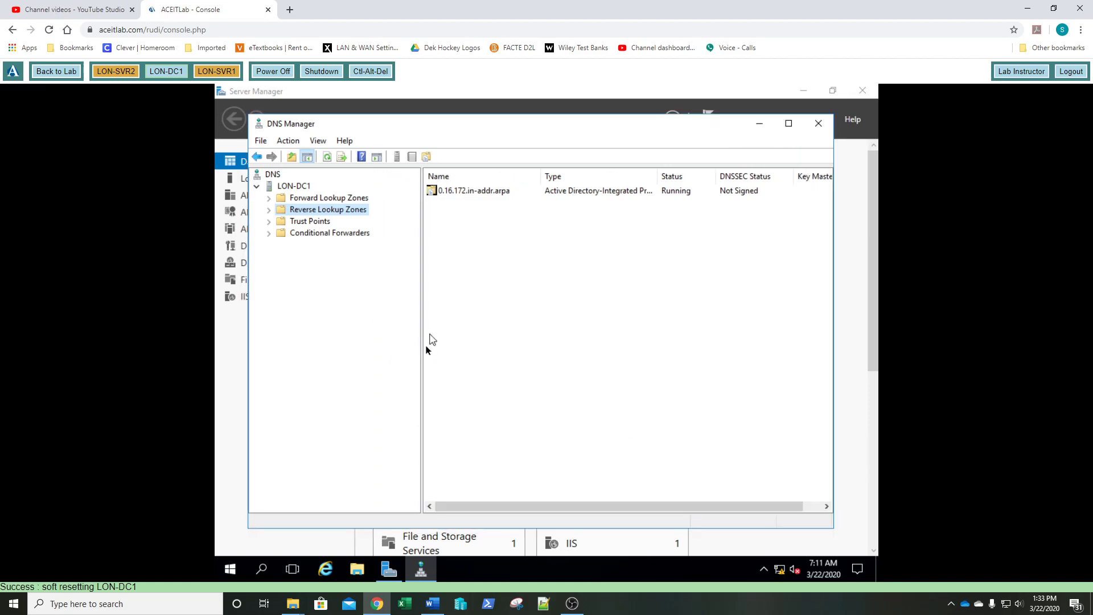
left_click(280, 199)
left_click(270, 199)
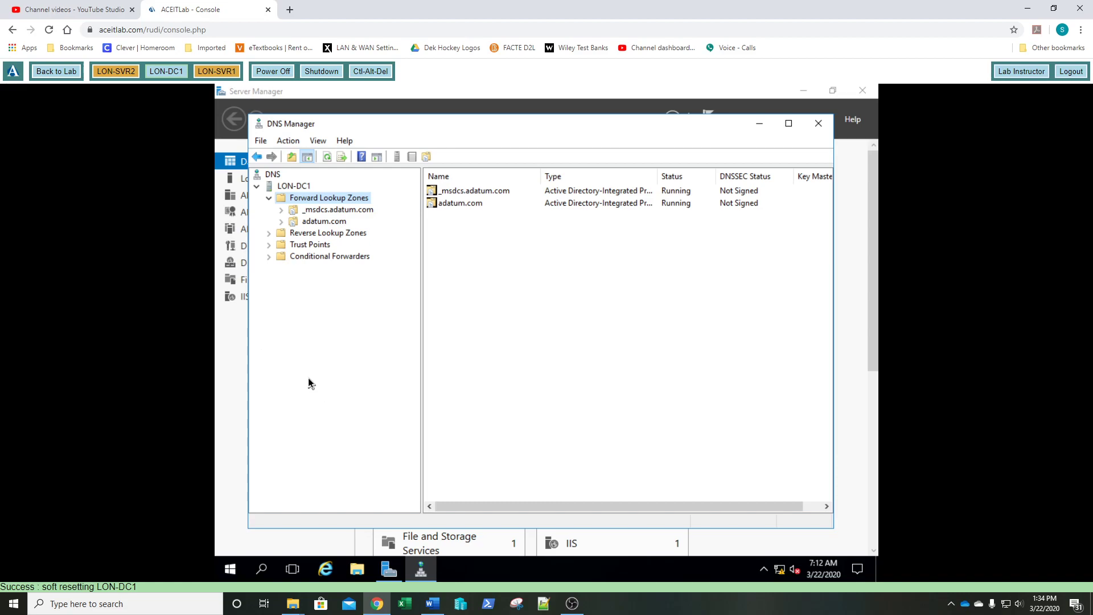
- Create AD-integrated primary zone contoso.com, replicated domain-wide, allowing nonsecure and secure dynamic updates
right_click(326, 204)
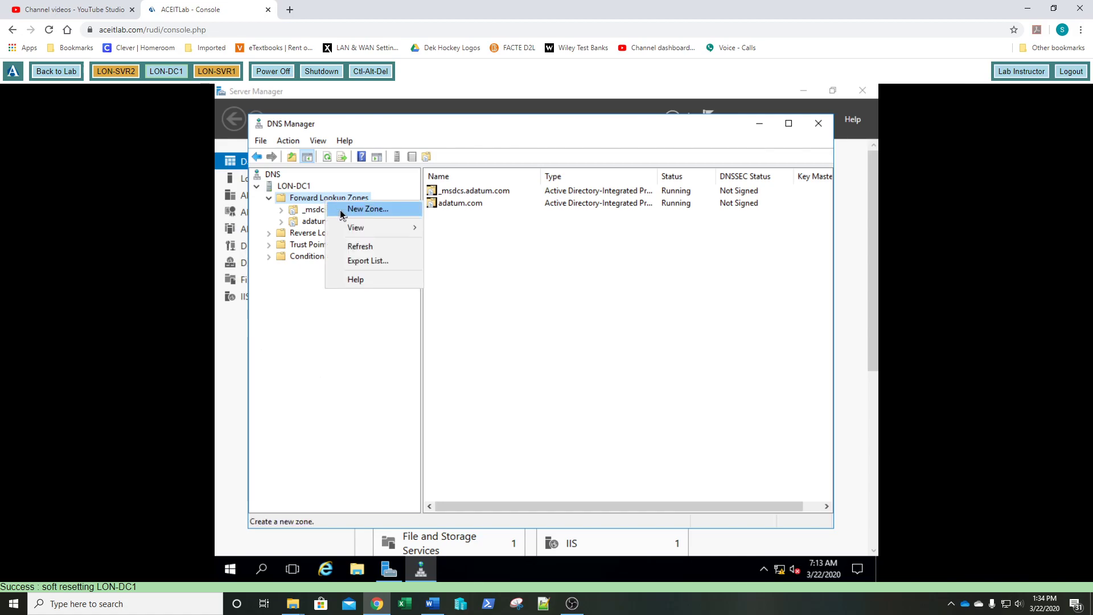
left_click(342, 214)
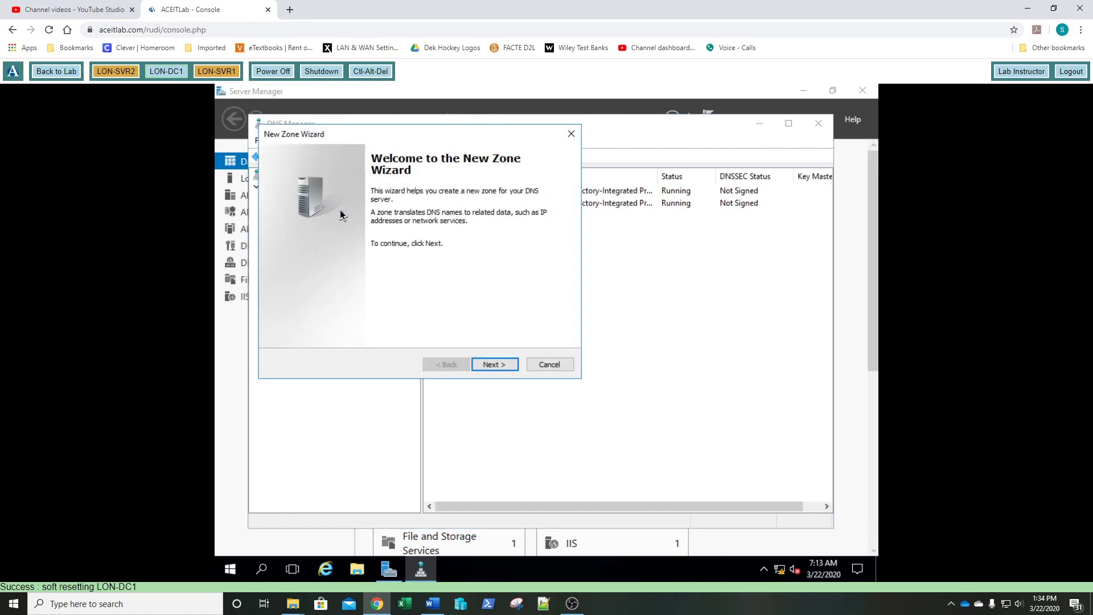
left_click(510, 370)
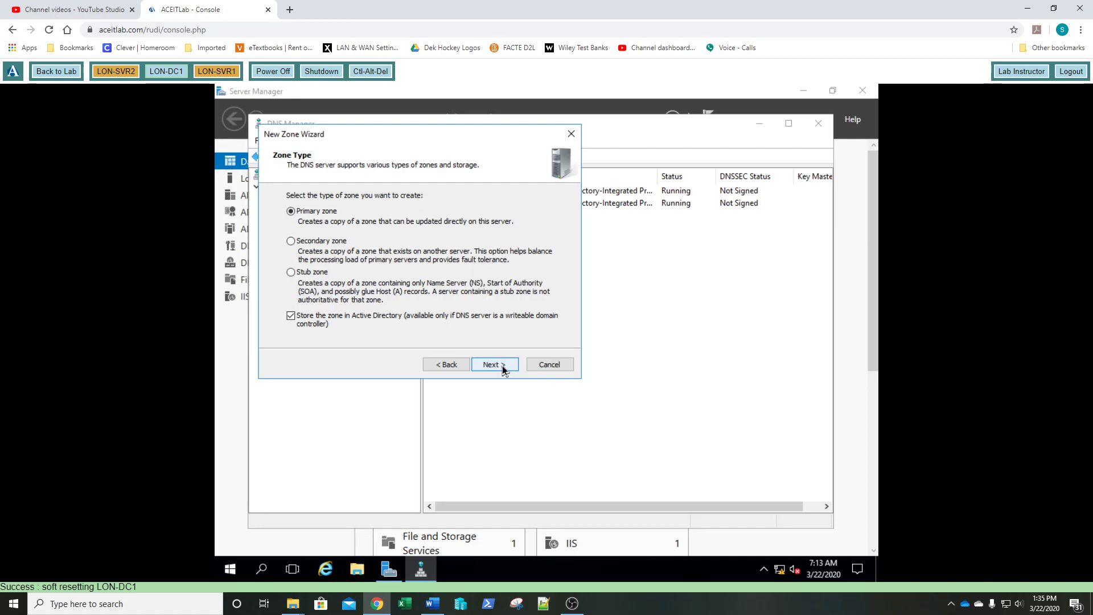
left_click(504, 369)
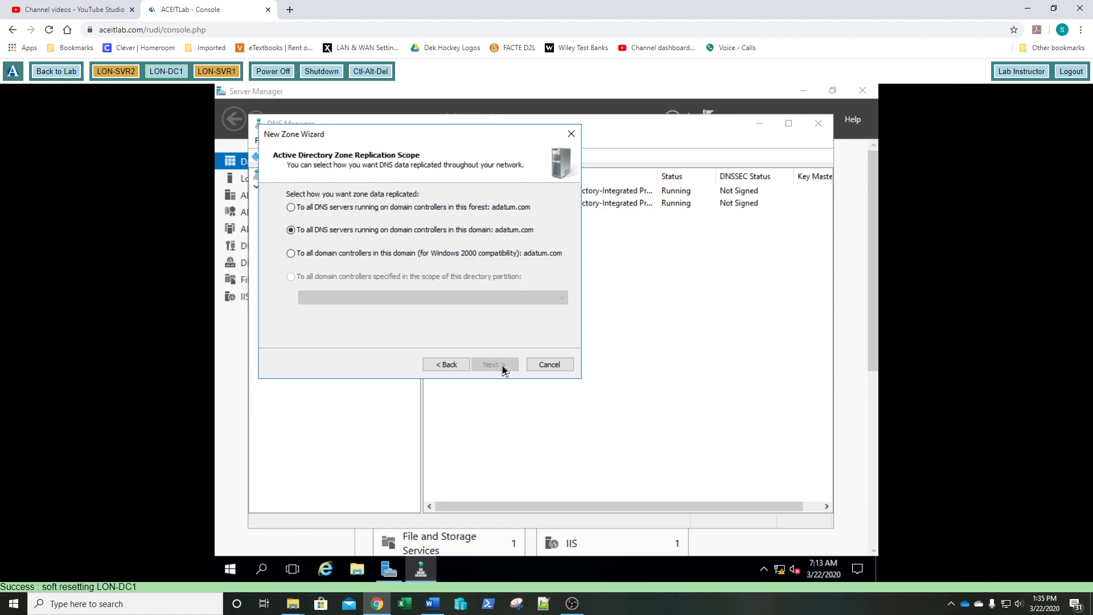
left_click(502, 366)
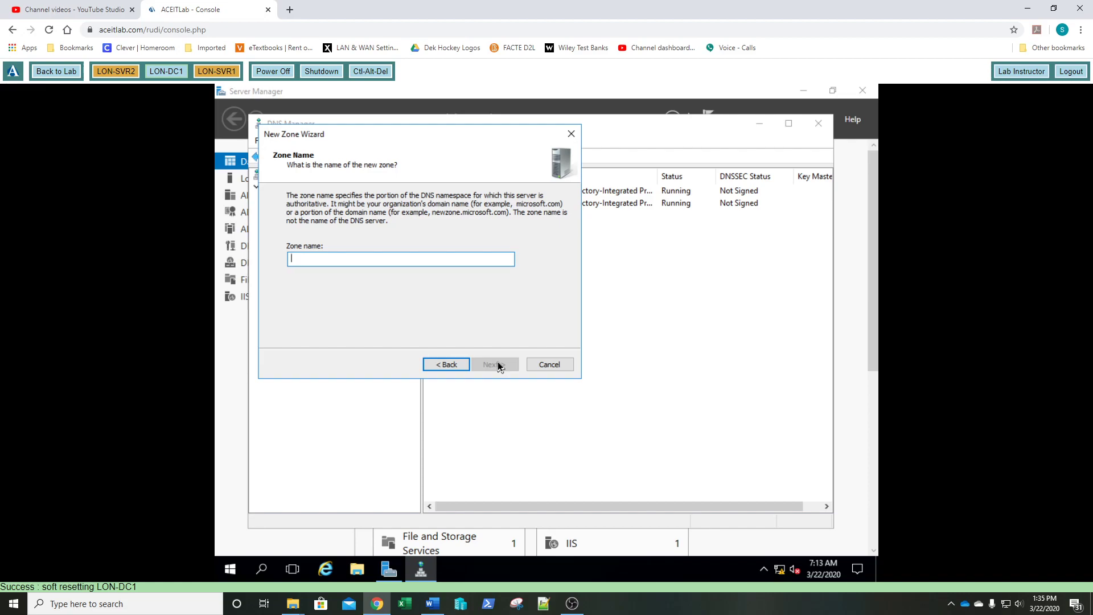
type("contoso.com")
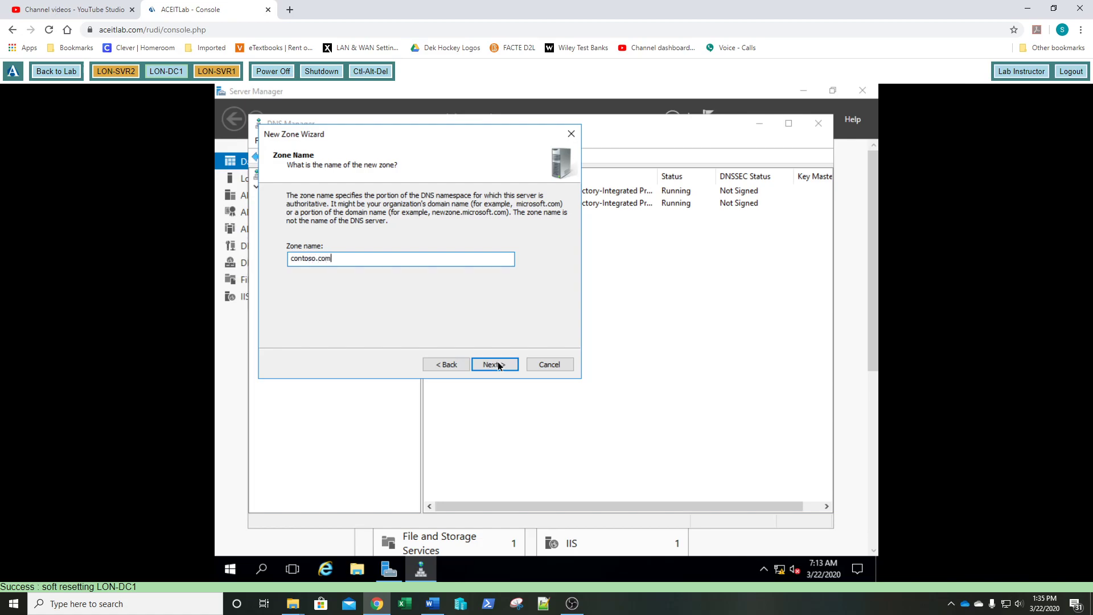
left_click(494, 364)
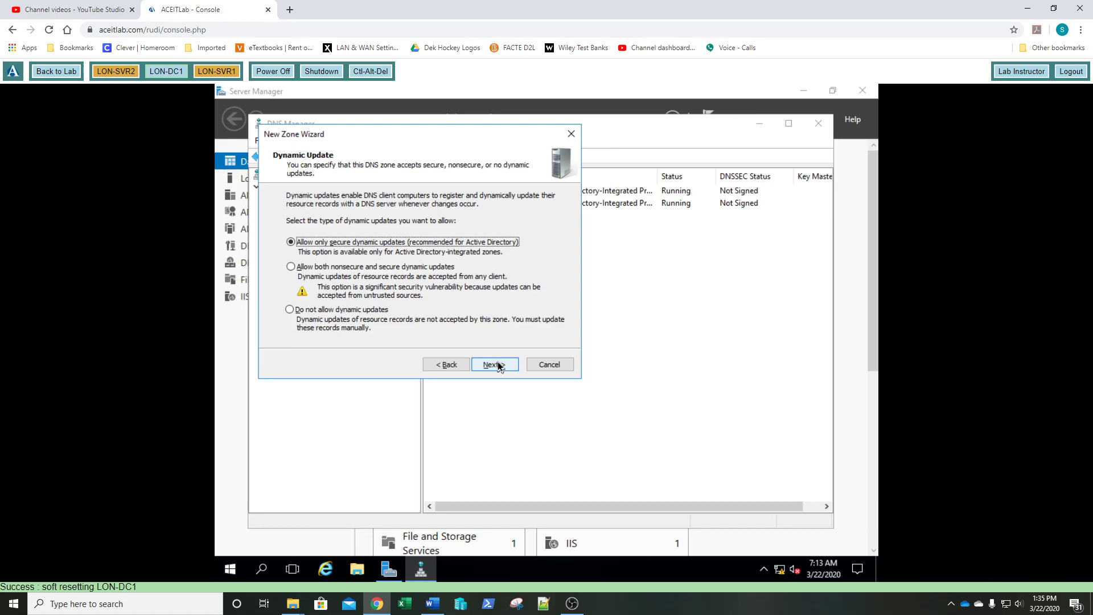
key("Down")
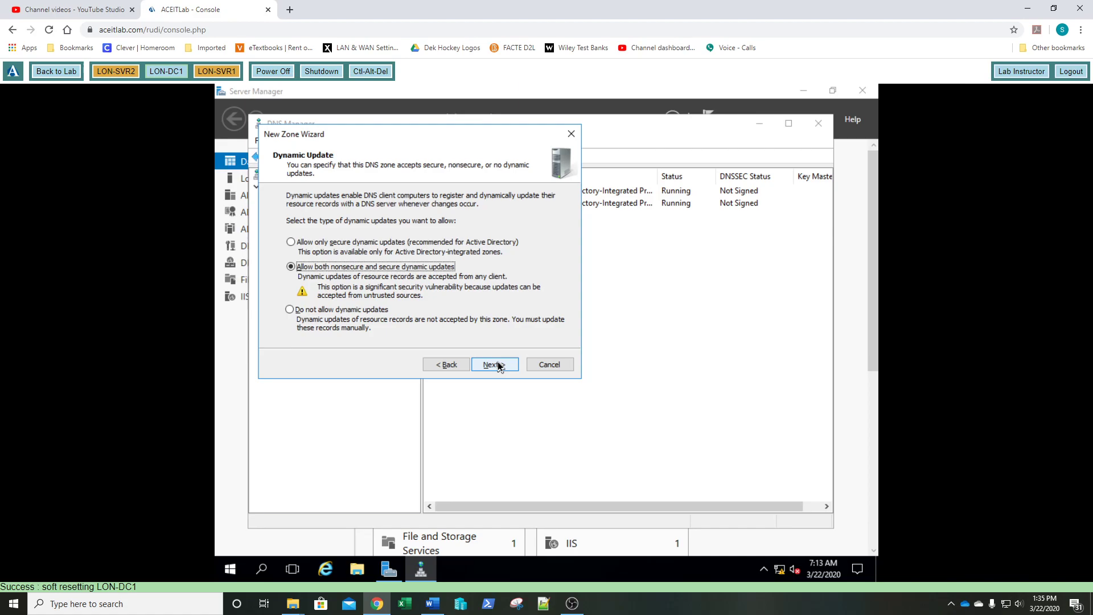
left_click(498, 366)
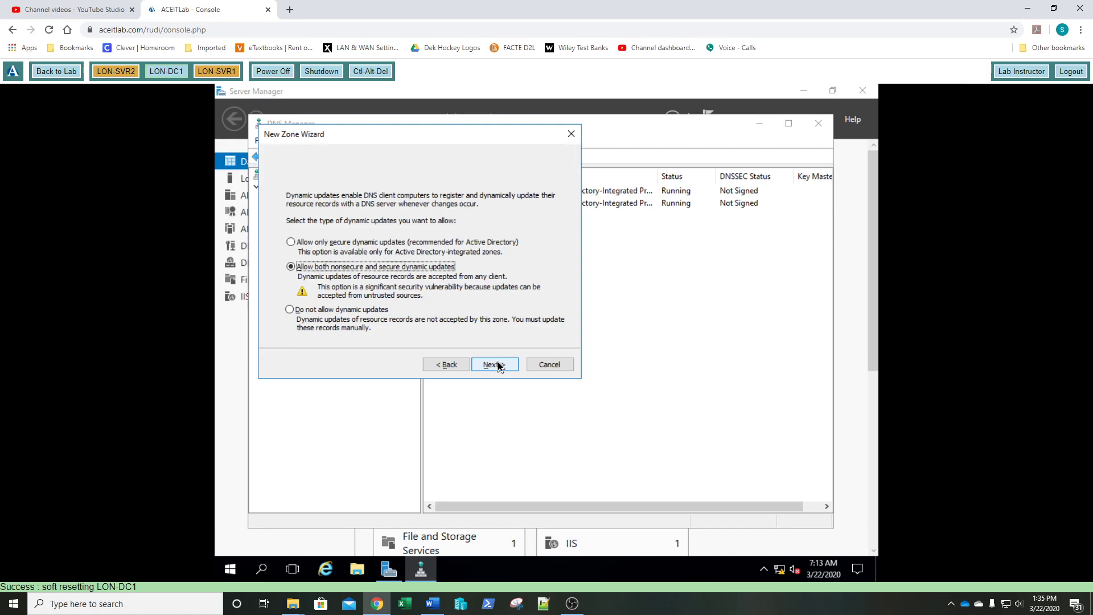
left_click(498, 366)
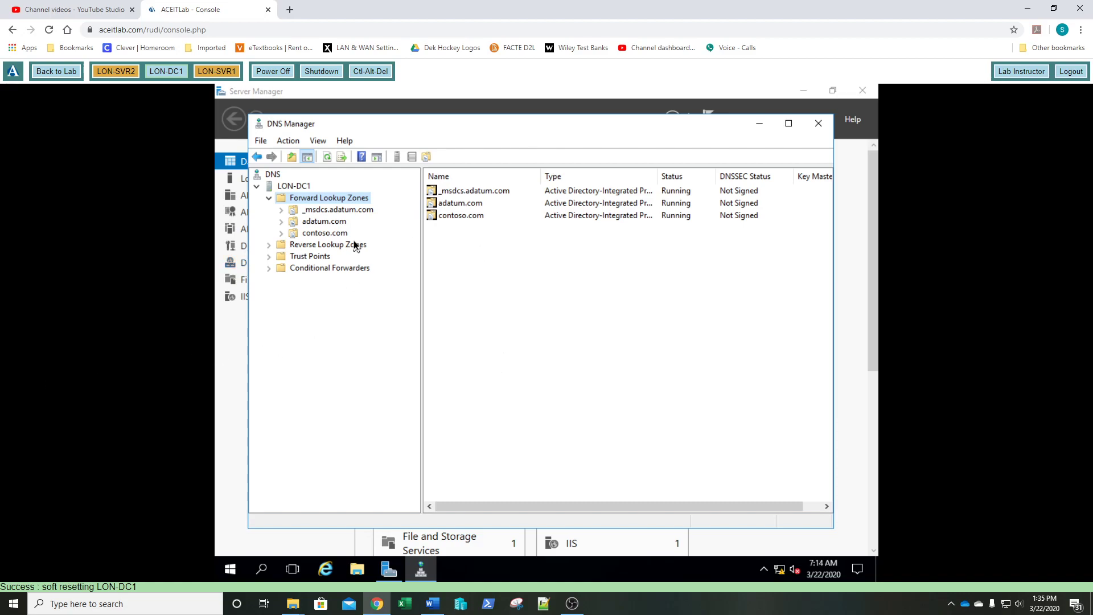
- Select contoso.com to view its default SOA and Name Server records
left_click(344, 235)
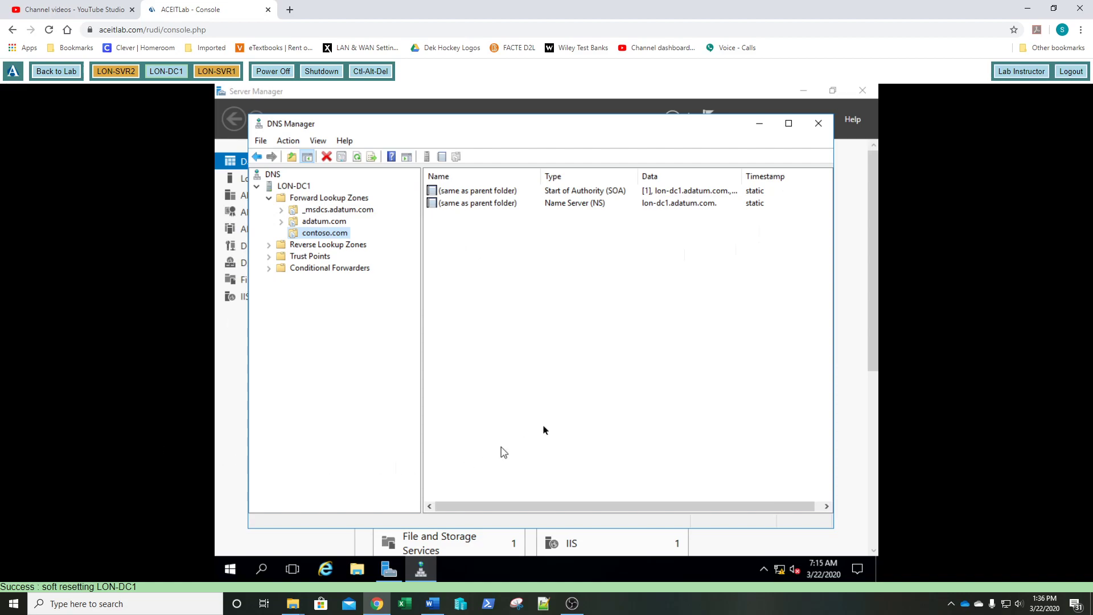
- Add three new domains under contoso.com: HR, Sales and Production
right_click(324, 237)
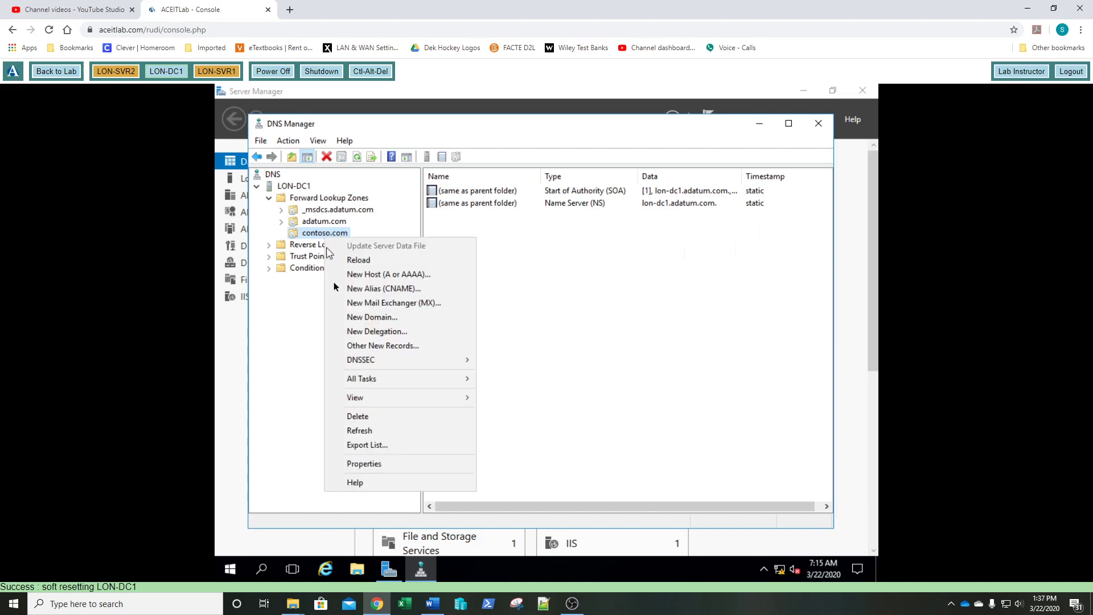
left_click(347, 322)
type("HR")
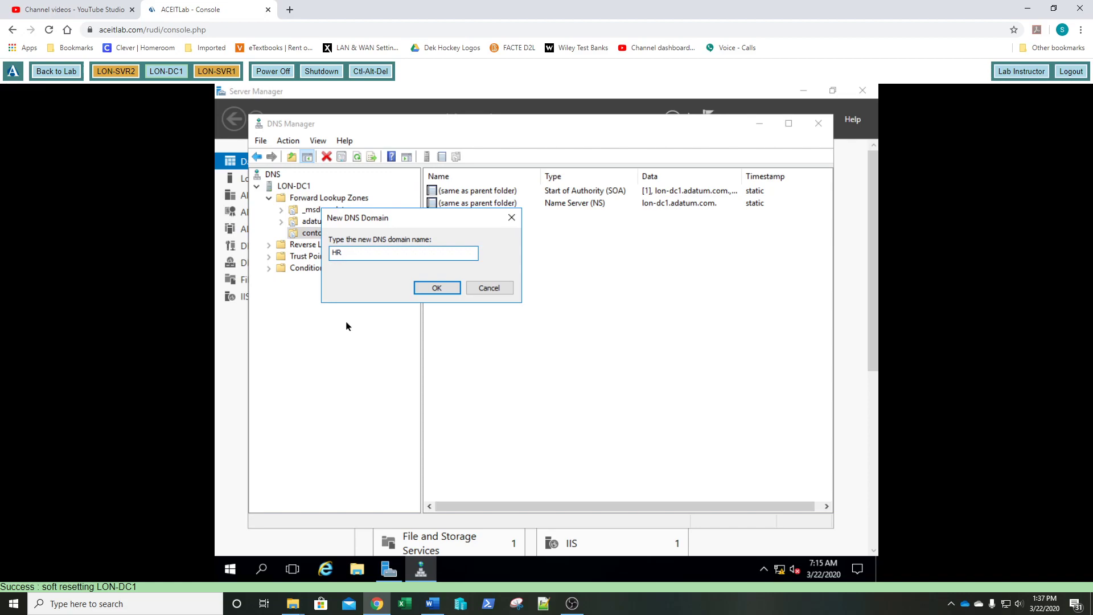
key("Return")
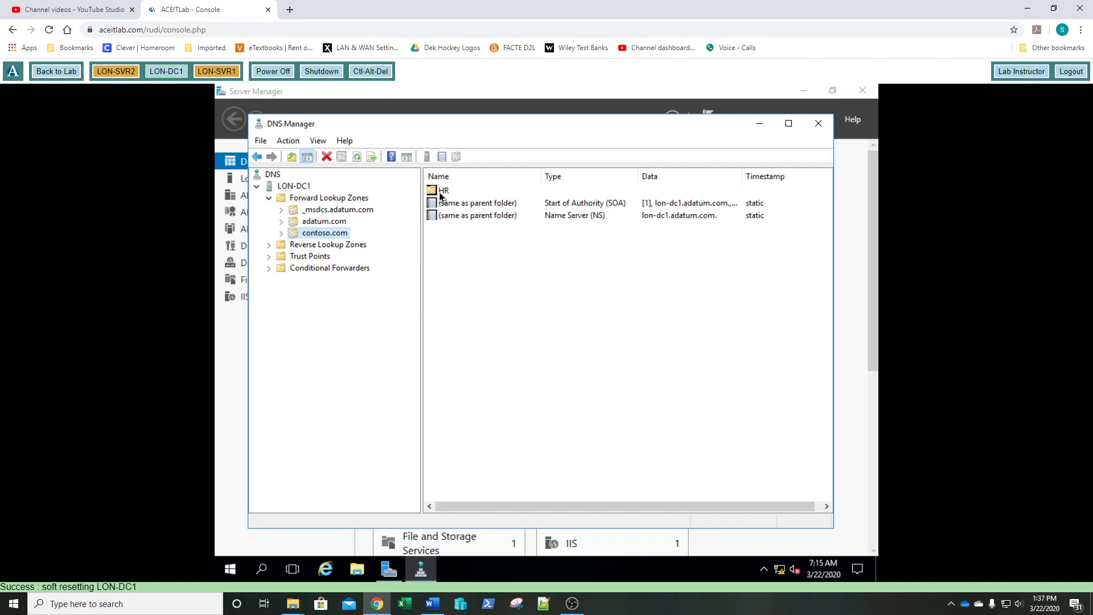
right_click(345, 237)
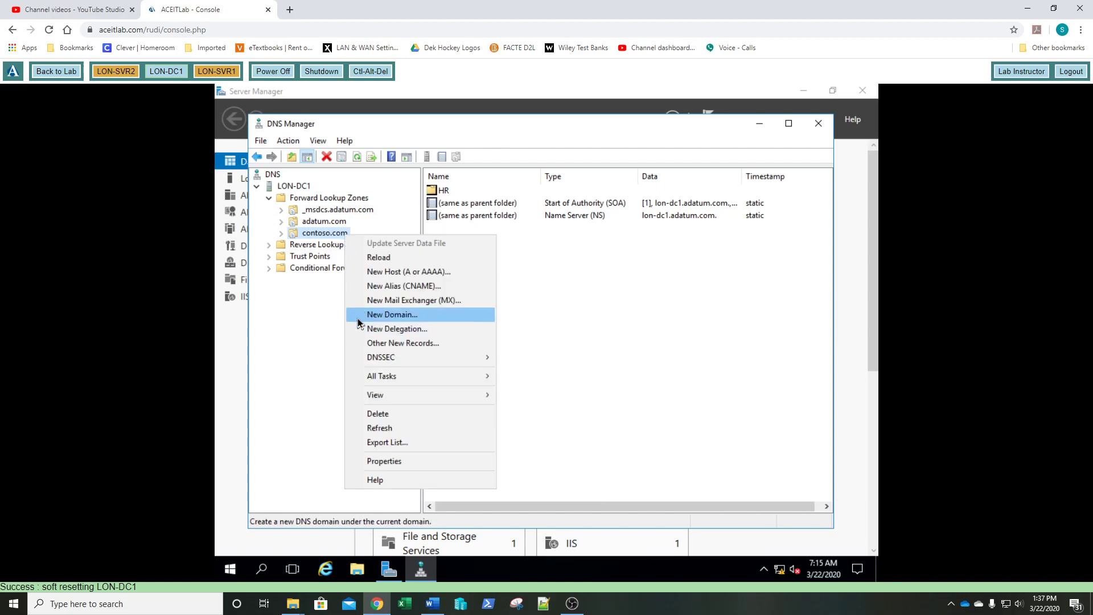
left_click(376, 315)
type("ASales")
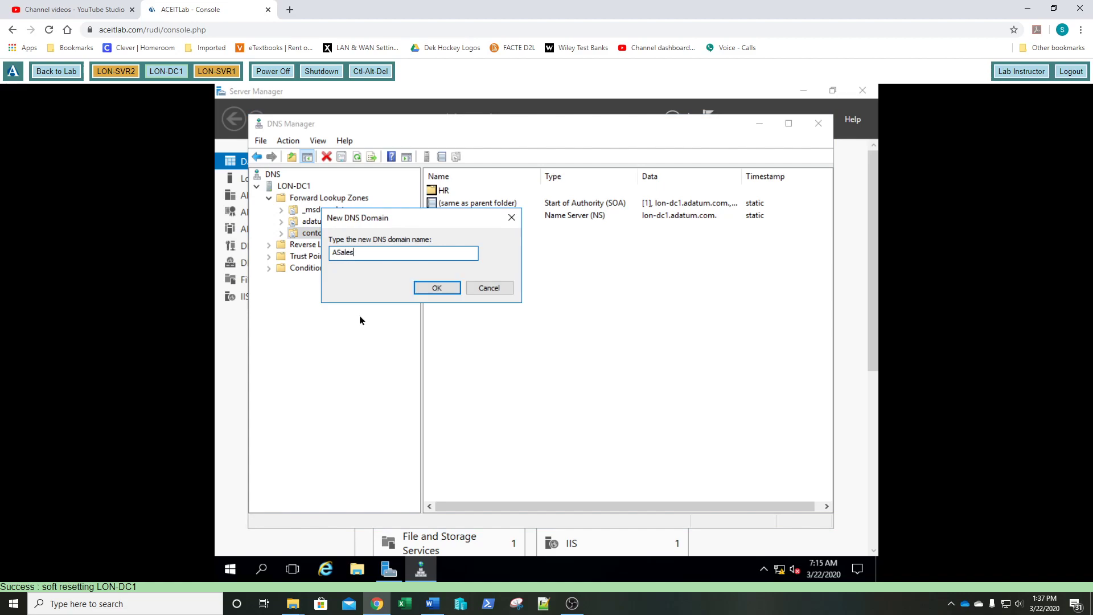
key("Home")
key("Delete")
key("Return")
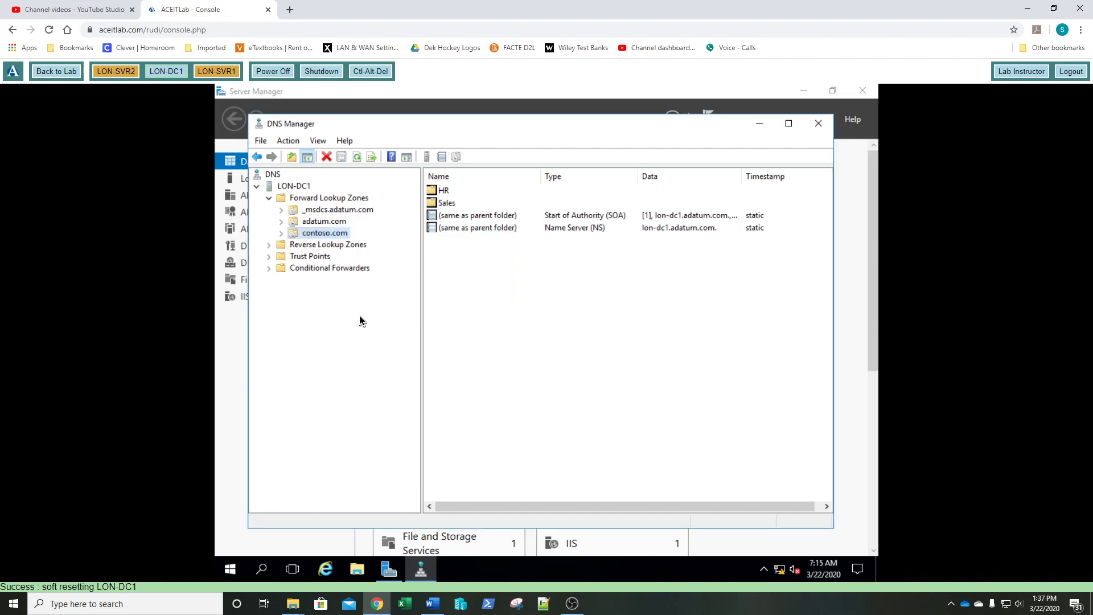
right_click(334, 236)
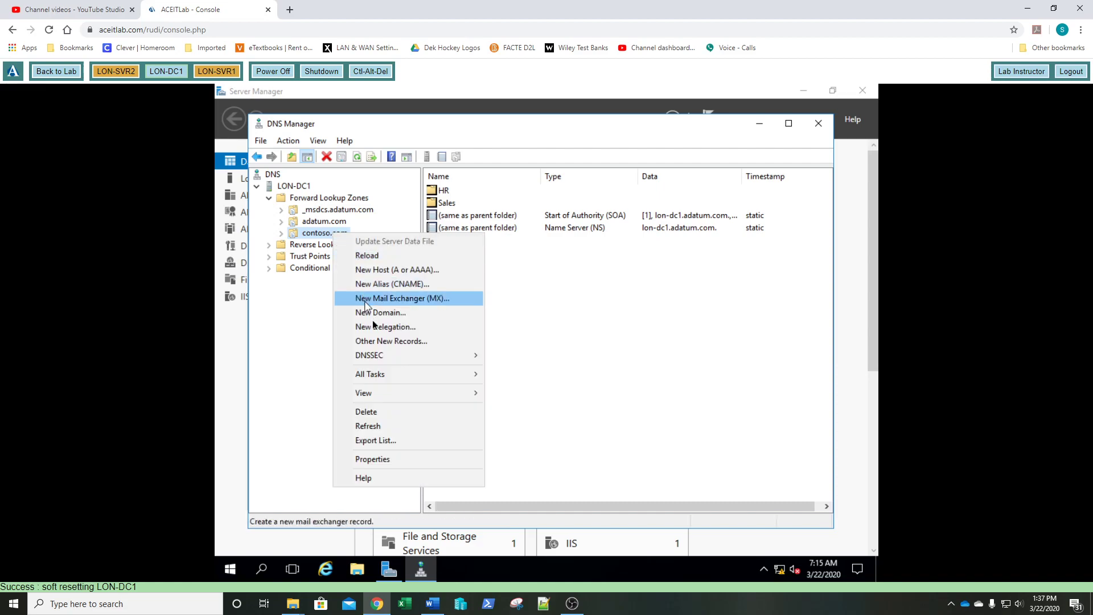
left_click(376, 319)
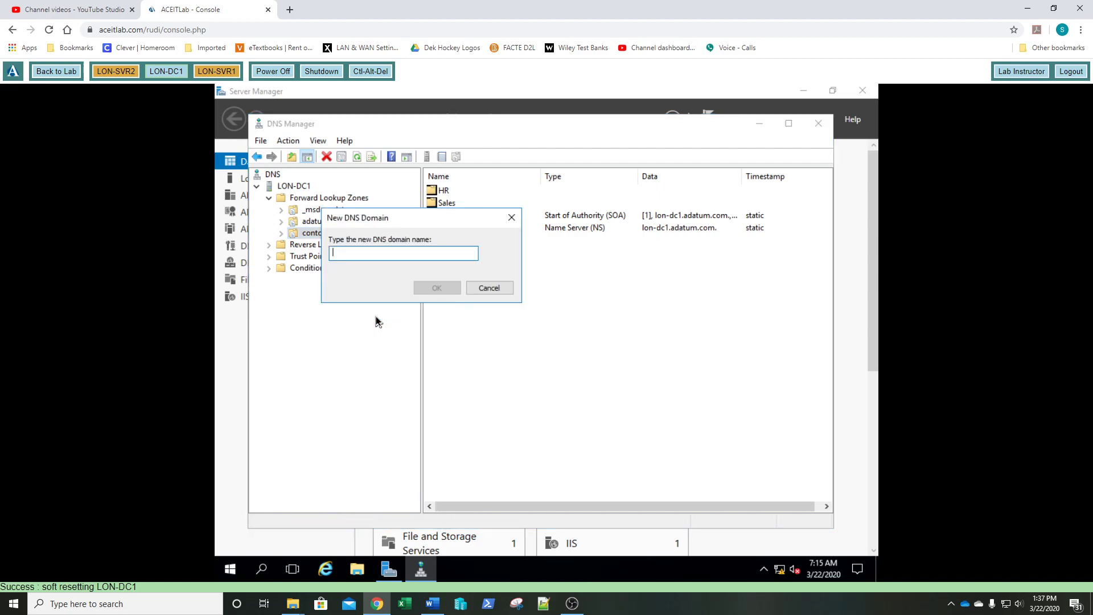
type("Pr")
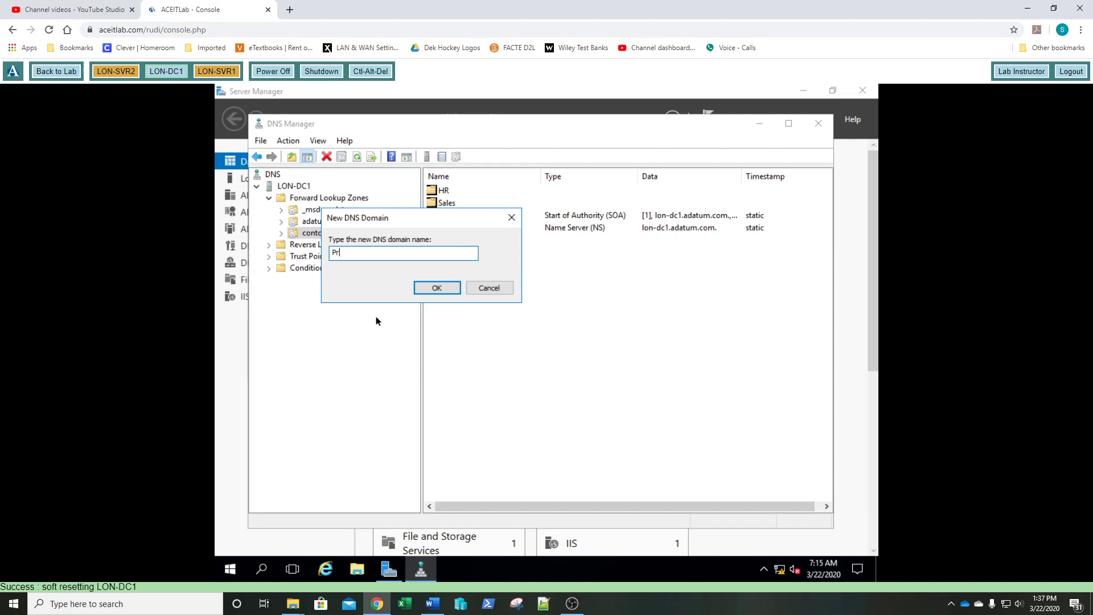
type("oduction")
key("Return")
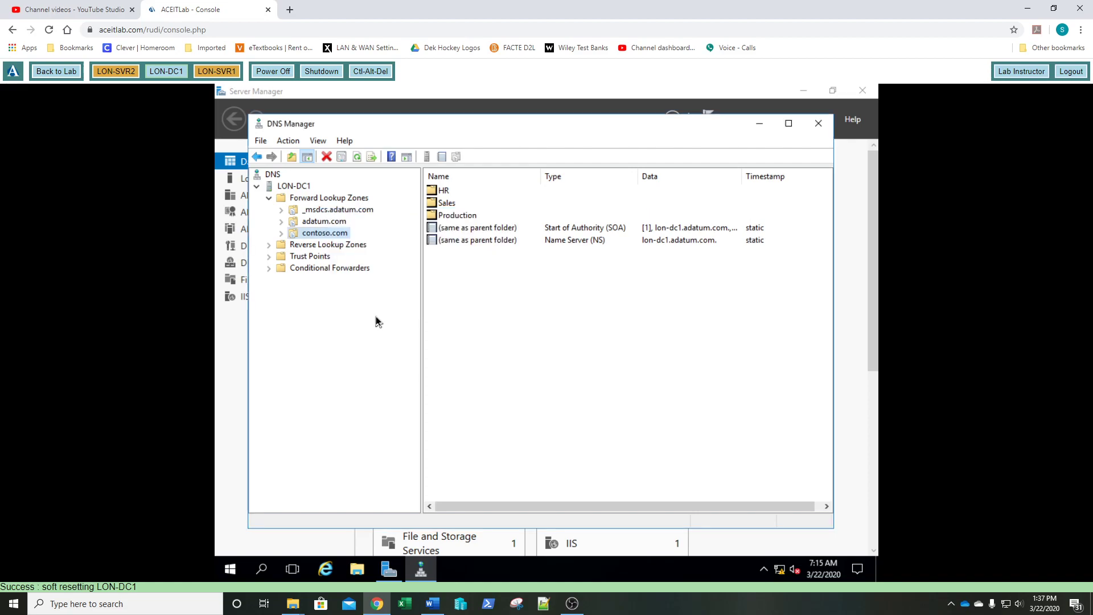
- Expand contoso.com, inspect the empty HR subdomain, then return to the contoso.com zone
left_click(280, 234)
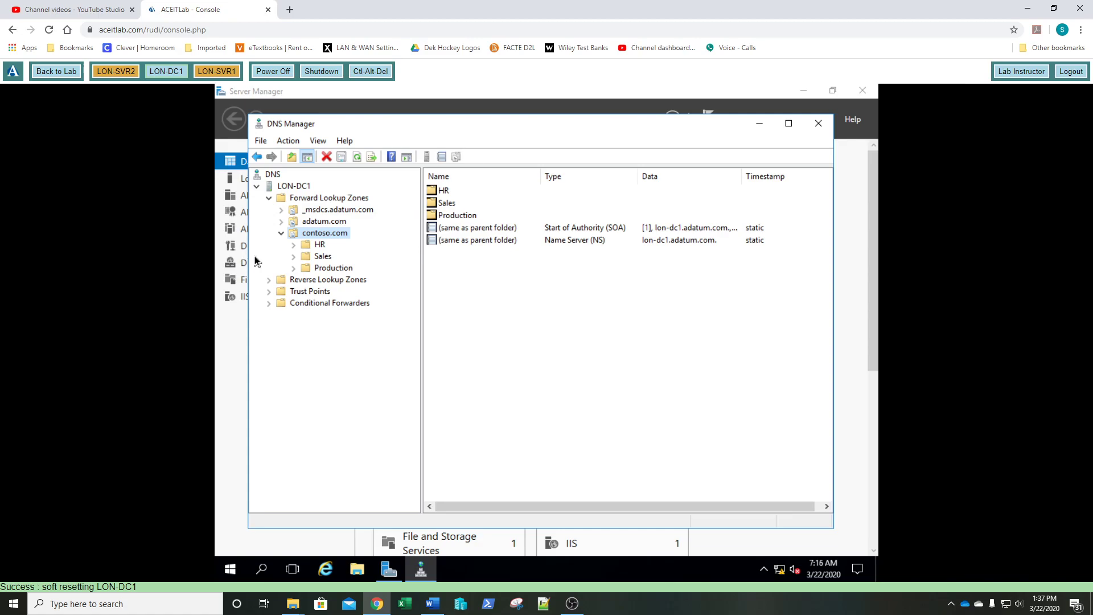
left_click(320, 246)
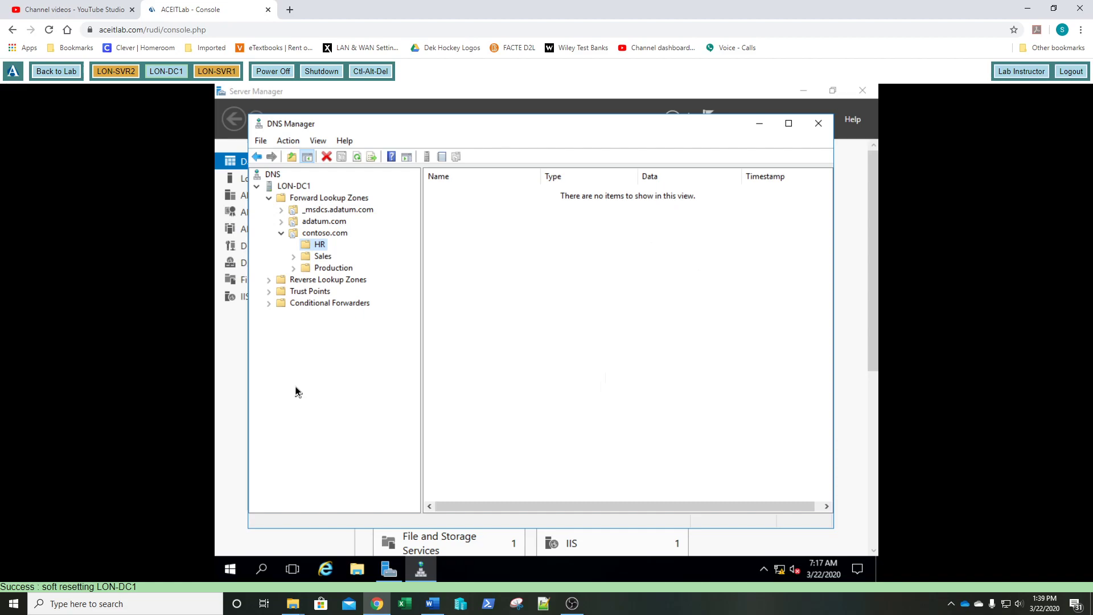
left_click(333, 234)
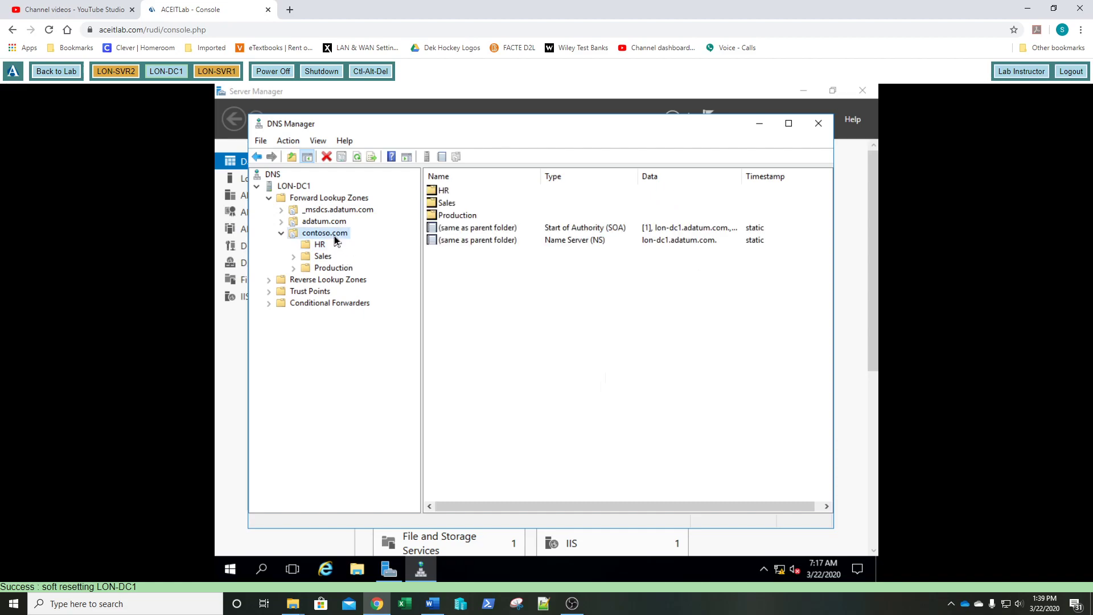
- Start the DNSSEC Sign the Zone wizard on contoso.com and advance to Signing Options
right_click(334, 234)
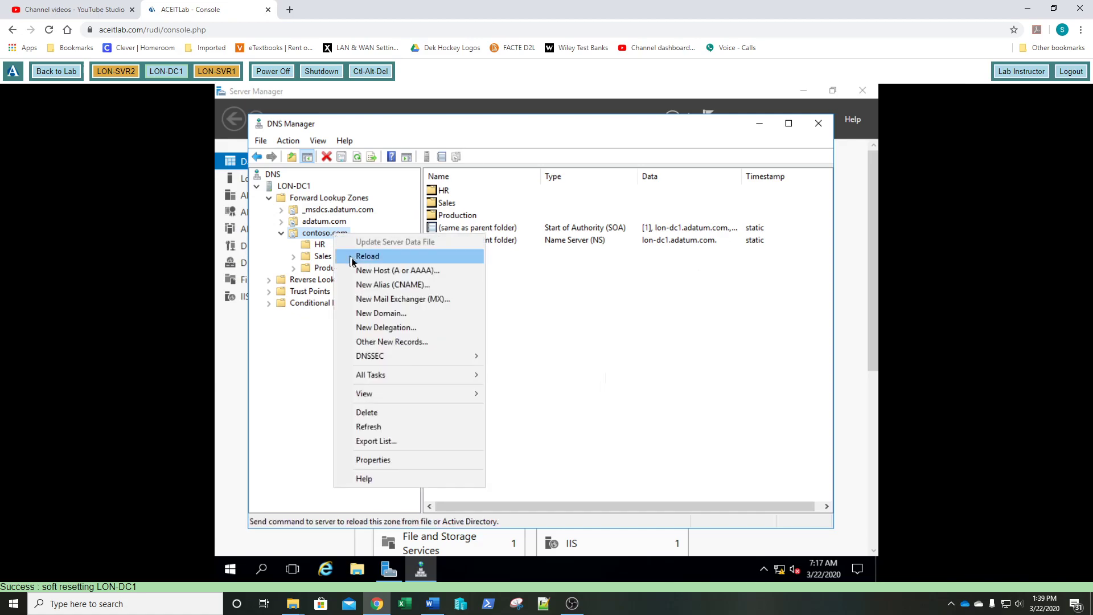
mouse_move(414, 357)
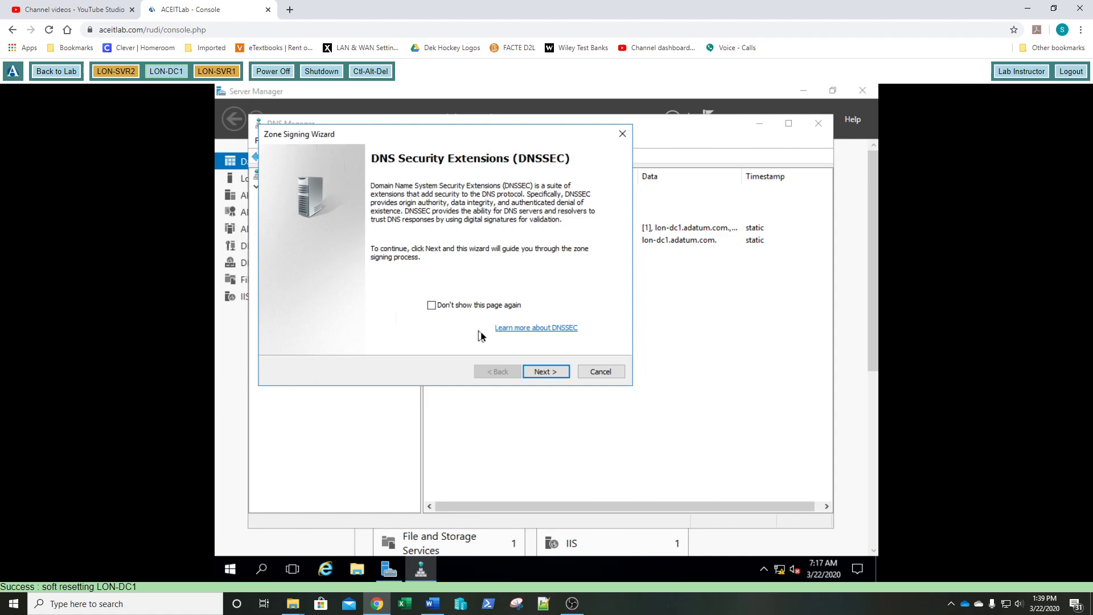
left_click(549, 372)
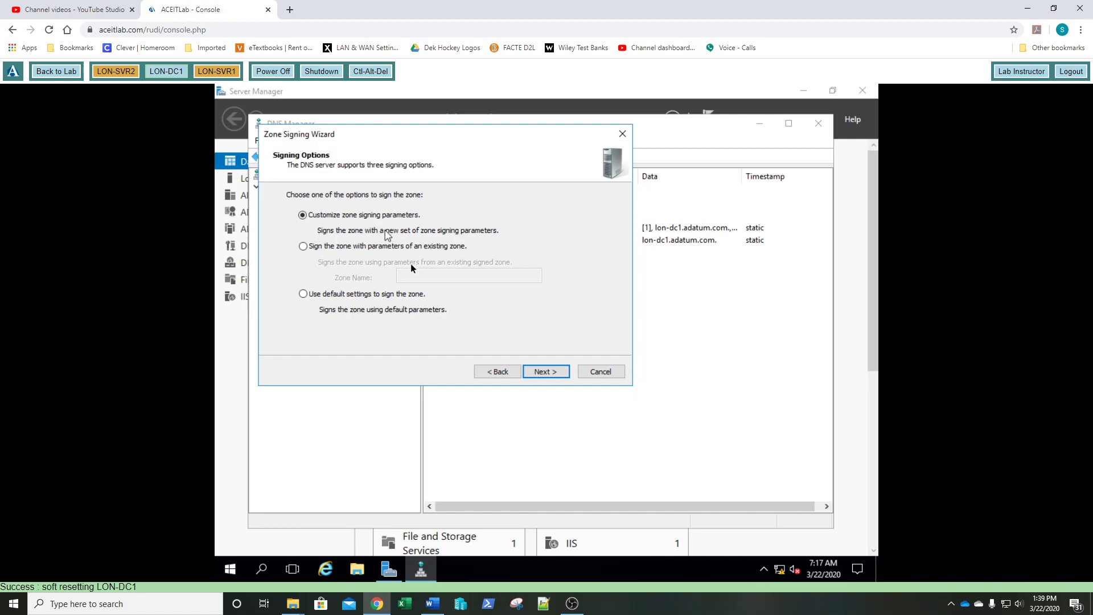
- Choose customized zone signing parameters and keep LON-DC1 as Key Master
left_click(537, 371)
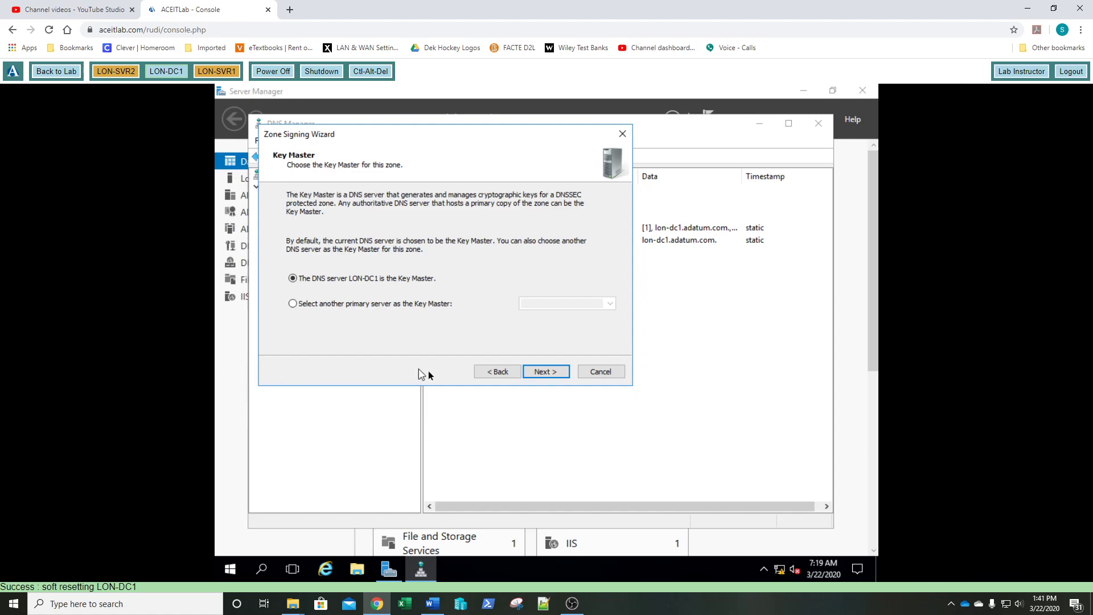
left_click(547, 373)
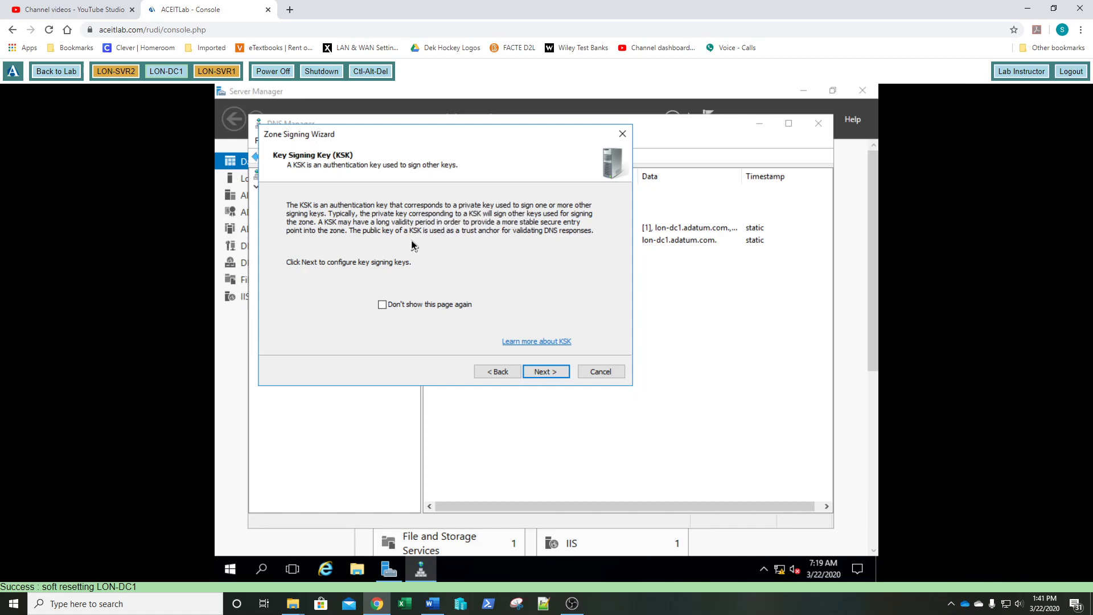
- Add a default RSA/SHA-256 2048-bit key signing key and advance to zone signing key setup
left_click(542, 377)
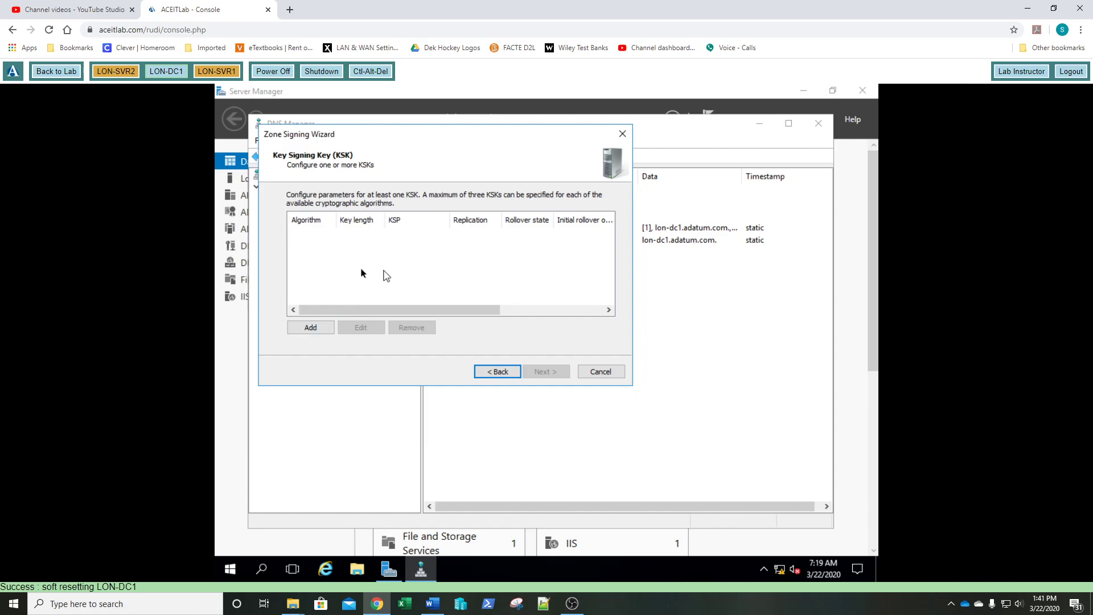
left_click(304, 329)
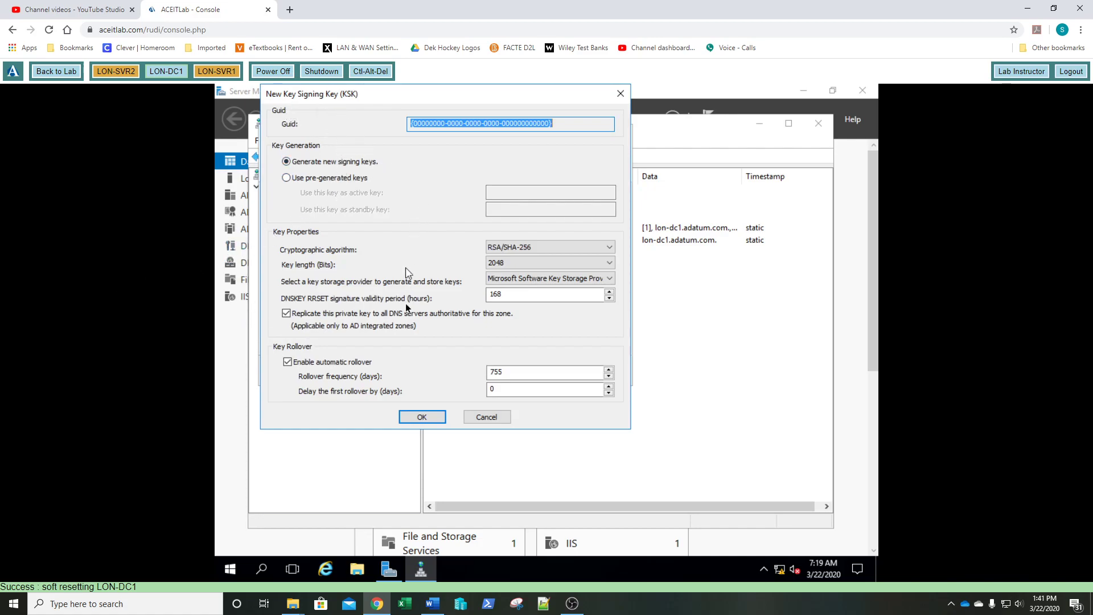
left_click(423, 418)
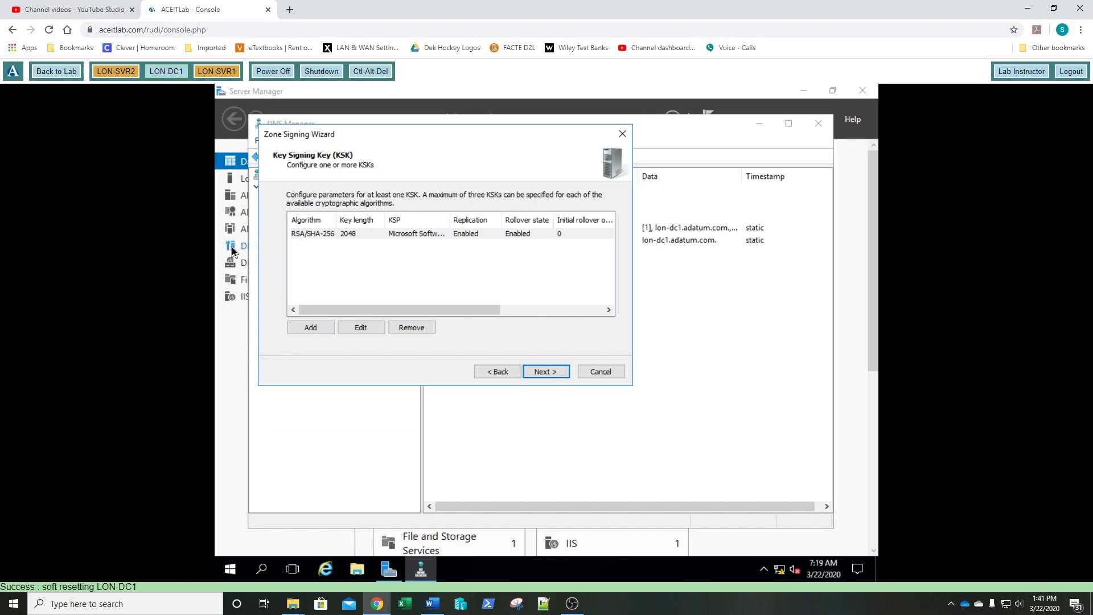
left_click(554, 374)
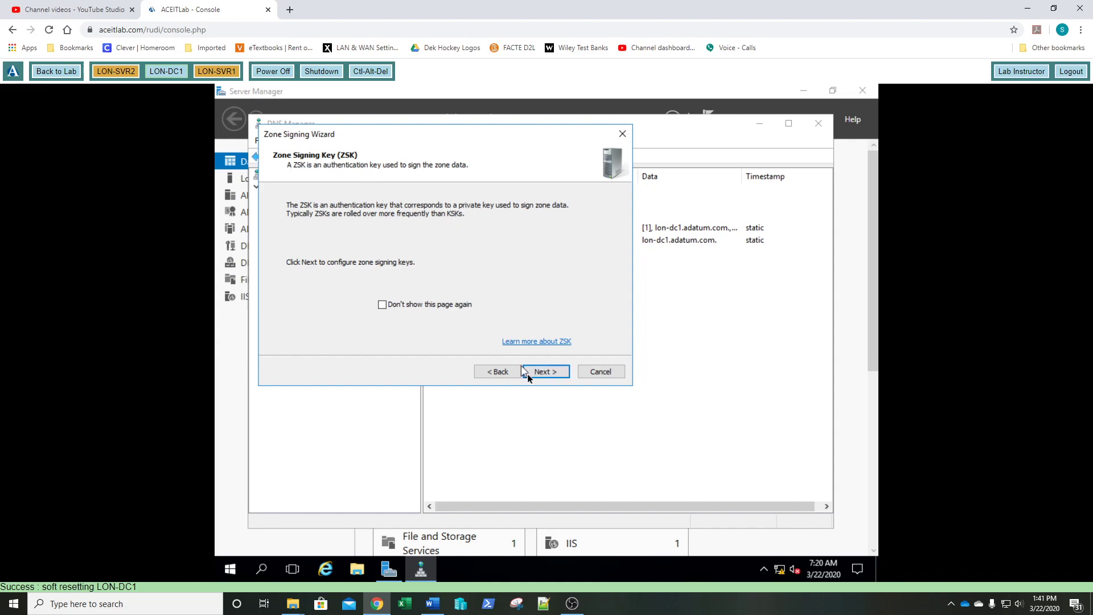
- Add a default 1024-bit RSA/SHA-256 zone signing key and proceed to the NSEC settings page
left_click(538, 376)
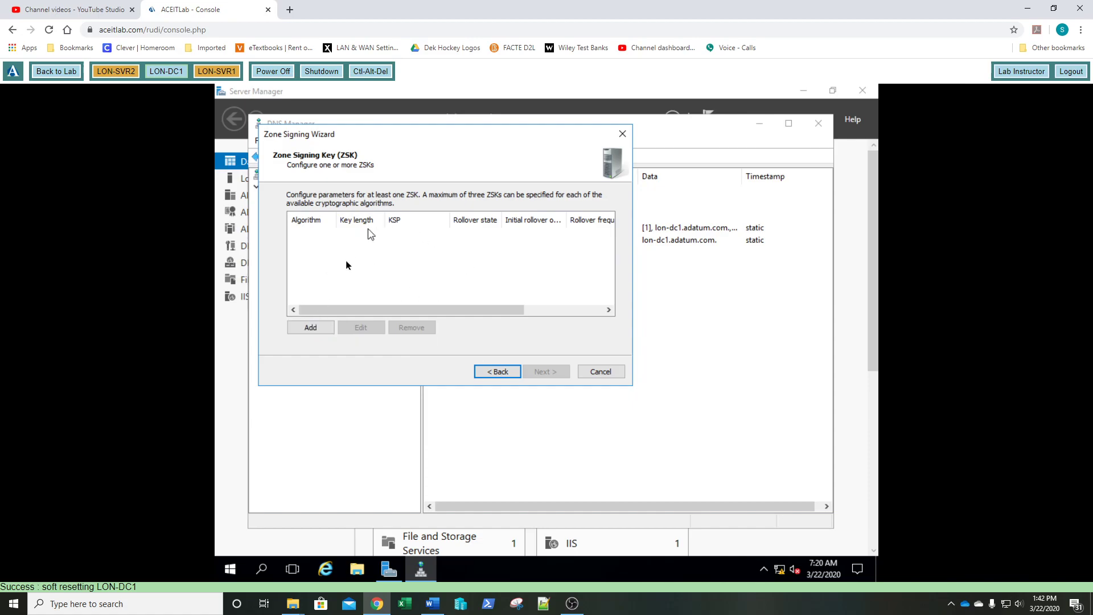
left_click(310, 327)
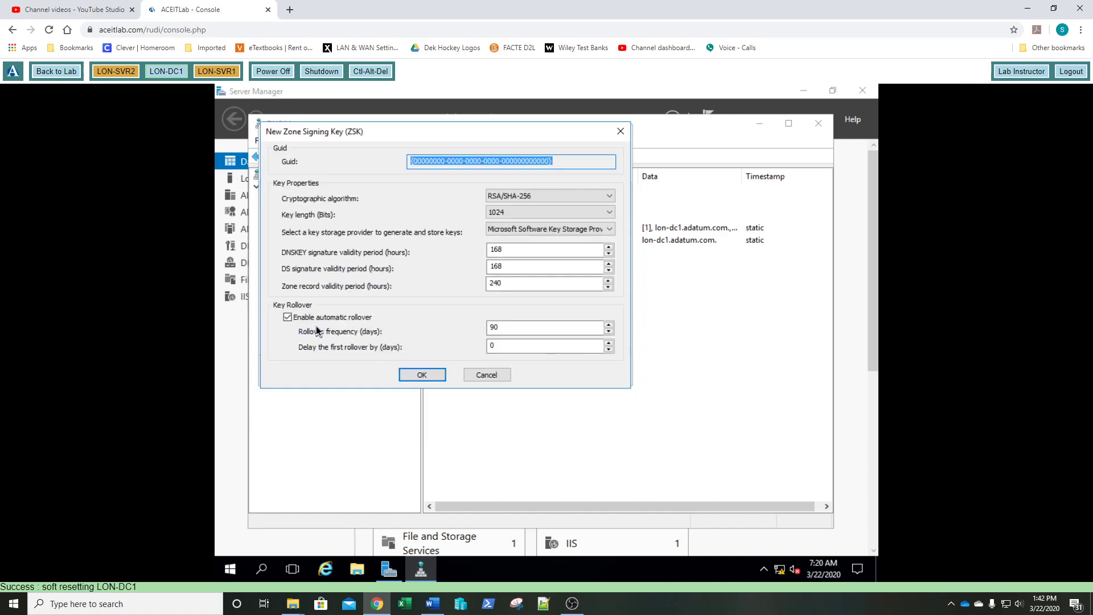
left_click(422, 375)
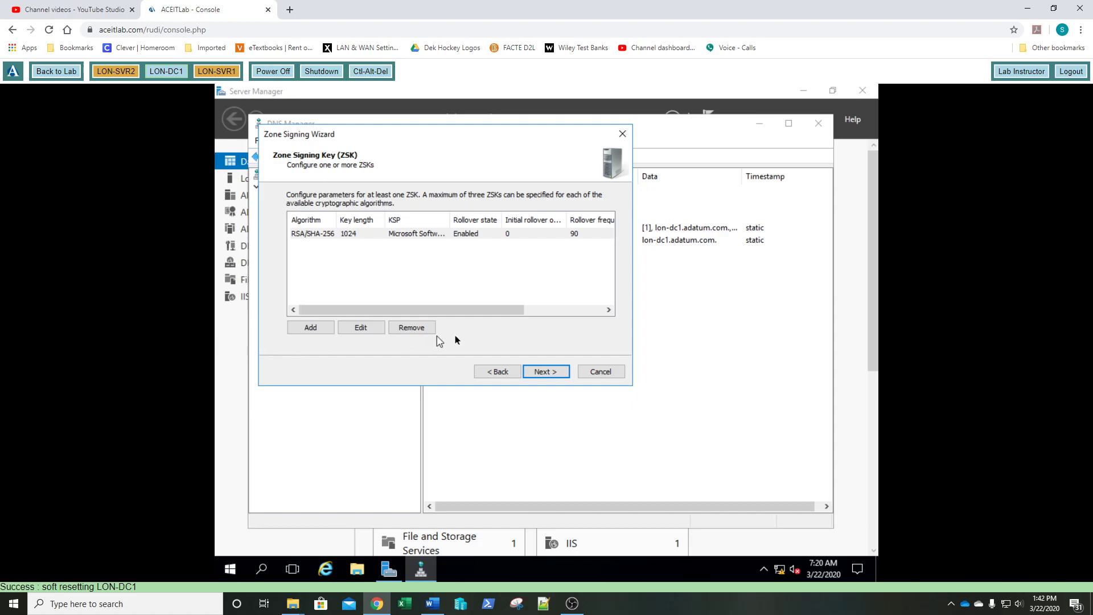
left_click(537, 372)
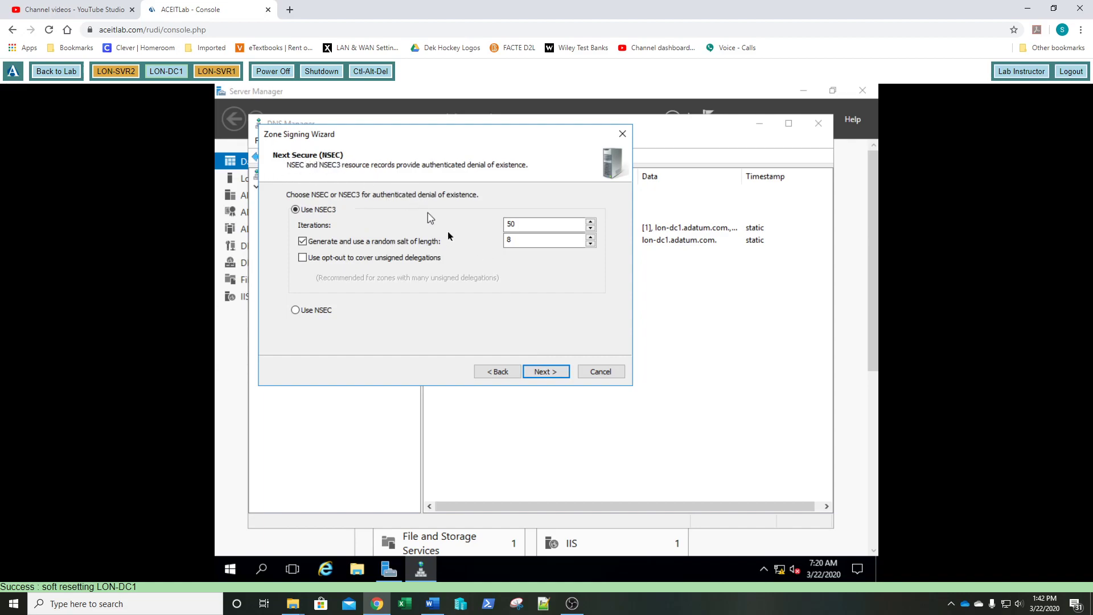
- Accept the NSEC3, trust anchor and signing parameter defaults, then sign contoso.com and finish the wizard
left_click(554, 373)
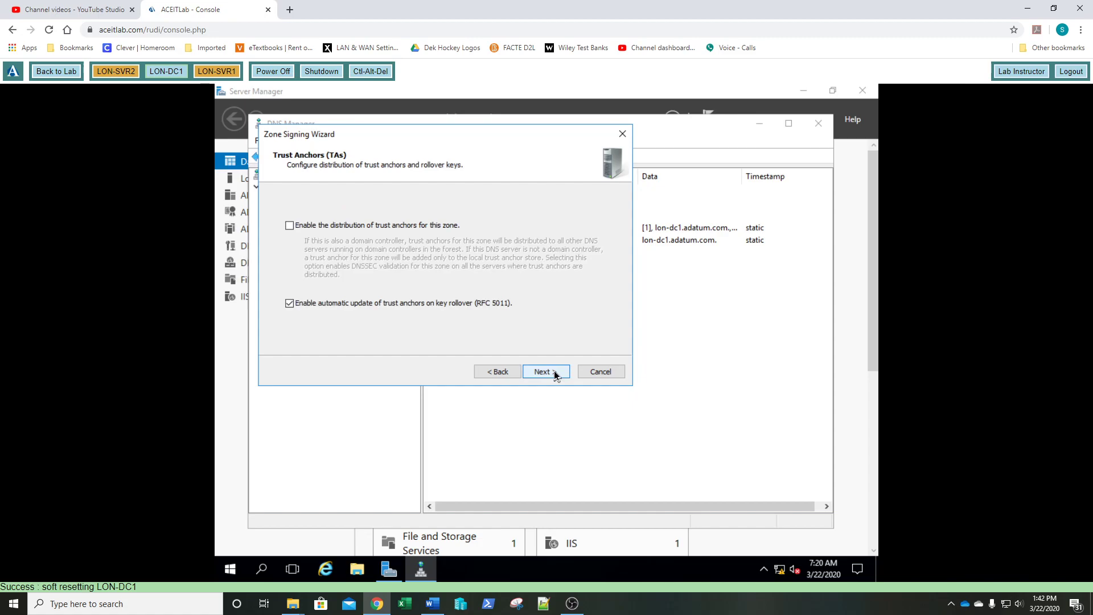
left_click(540, 375)
left_click(542, 376)
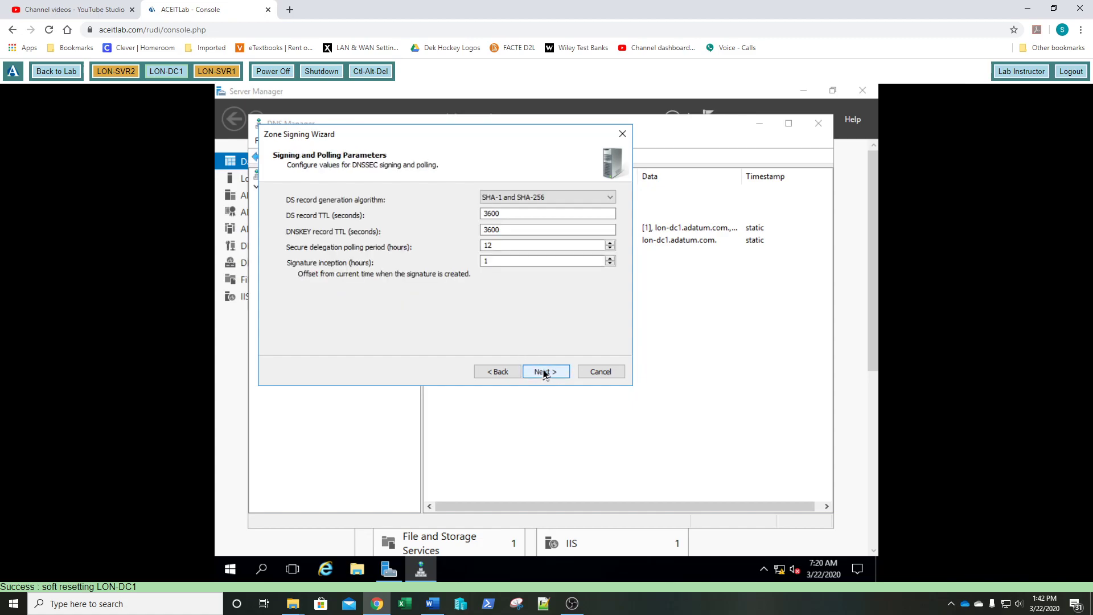
left_click(544, 373)
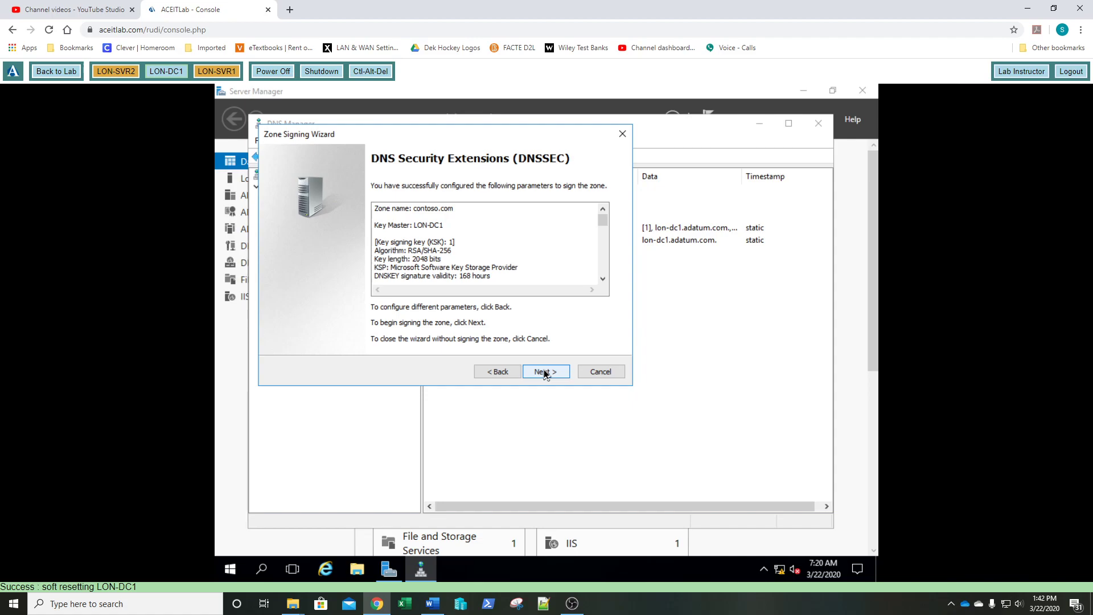
left_click(544, 373)
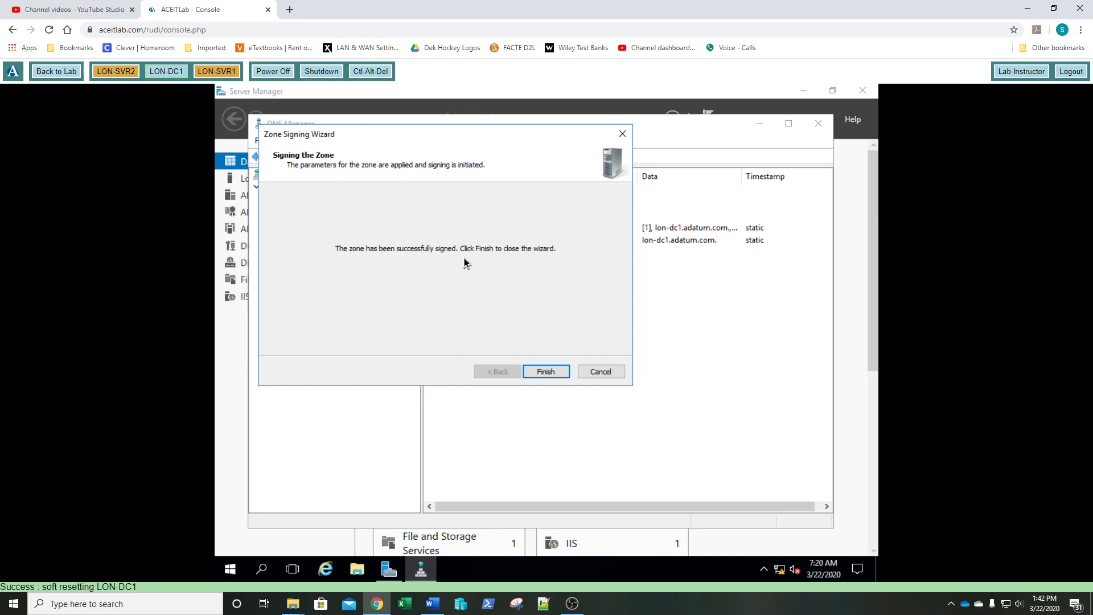
left_click(545, 373)
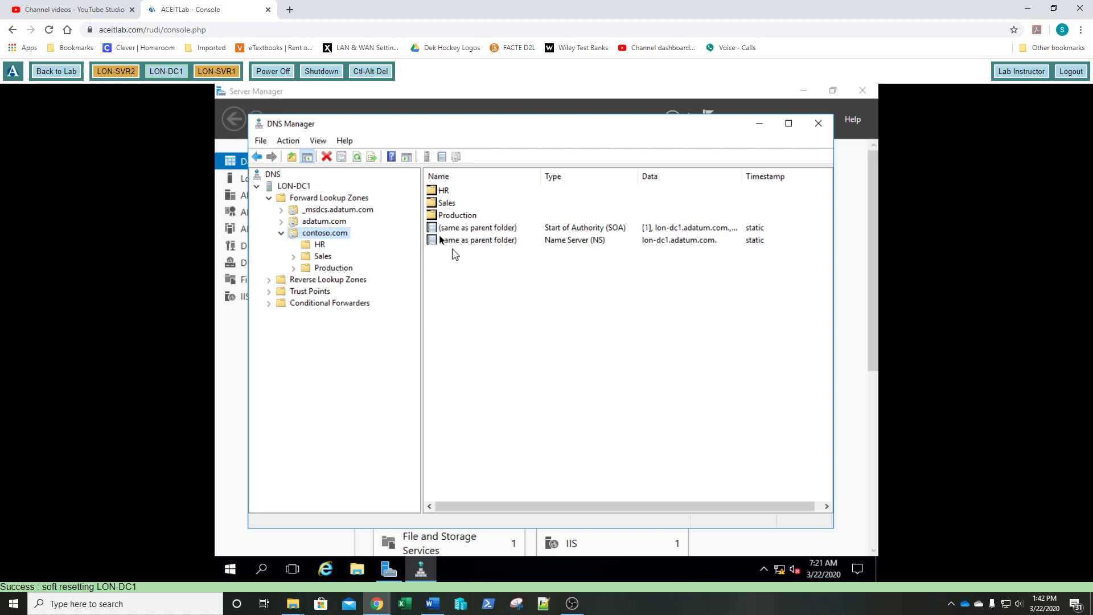
- Refresh contoso.com so its RRSIG, DNSKEY and NSEC3 records show up
left_click(357, 157)
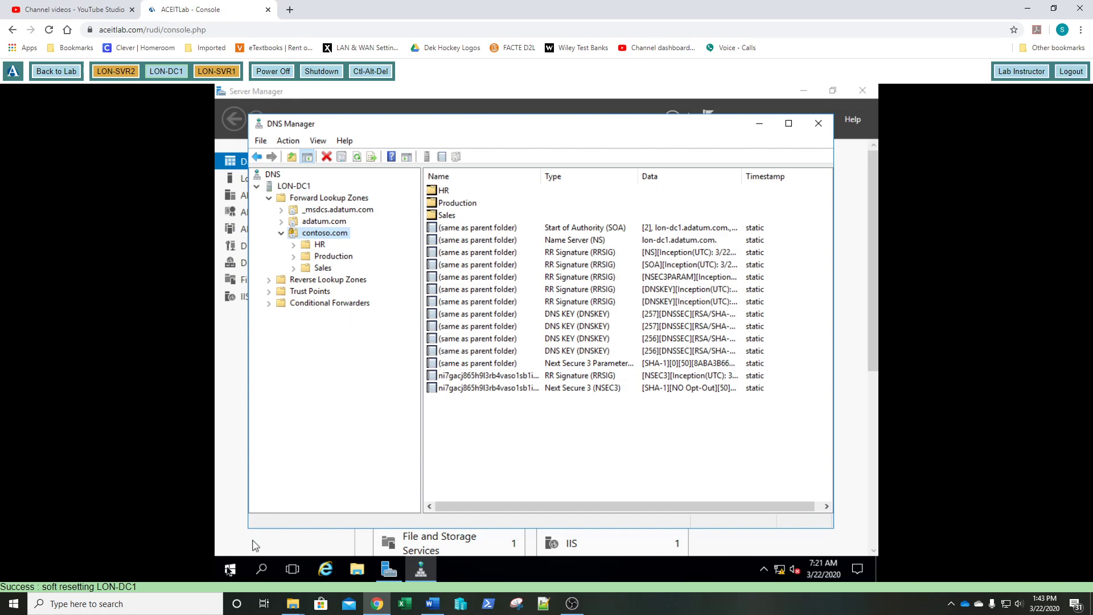
- Search the Start menu for cmd and launch Command Prompt
left_click(228, 572)
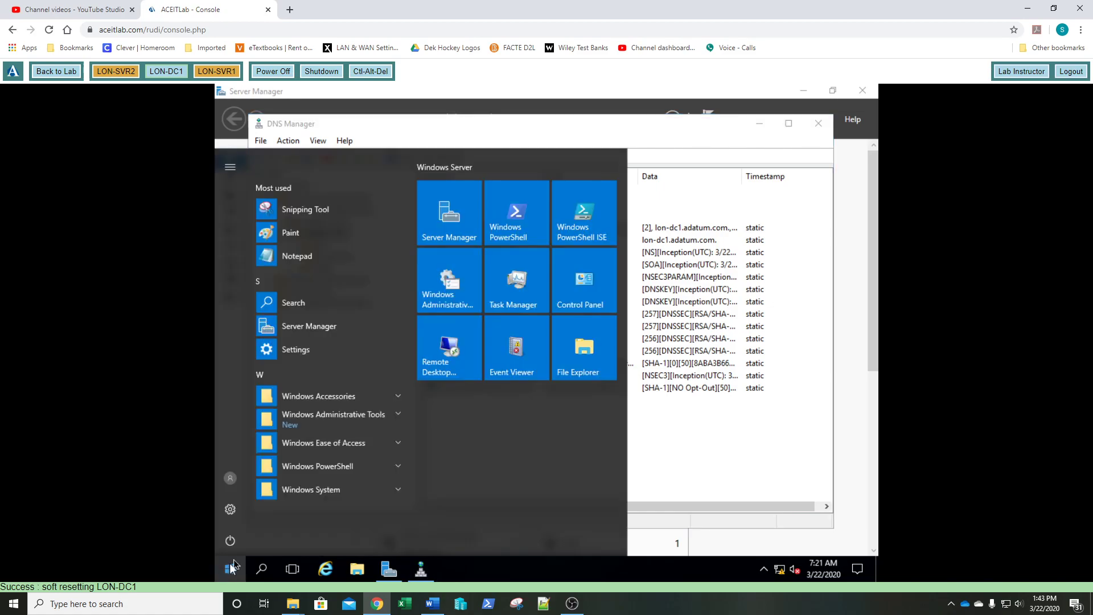
left_click(231, 545)
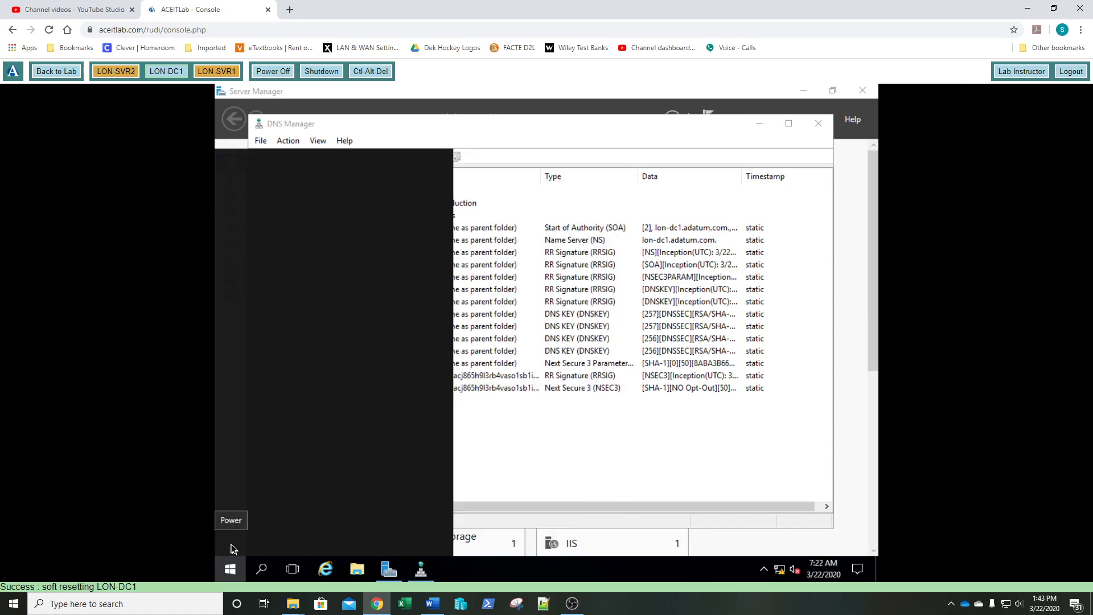
type("v")
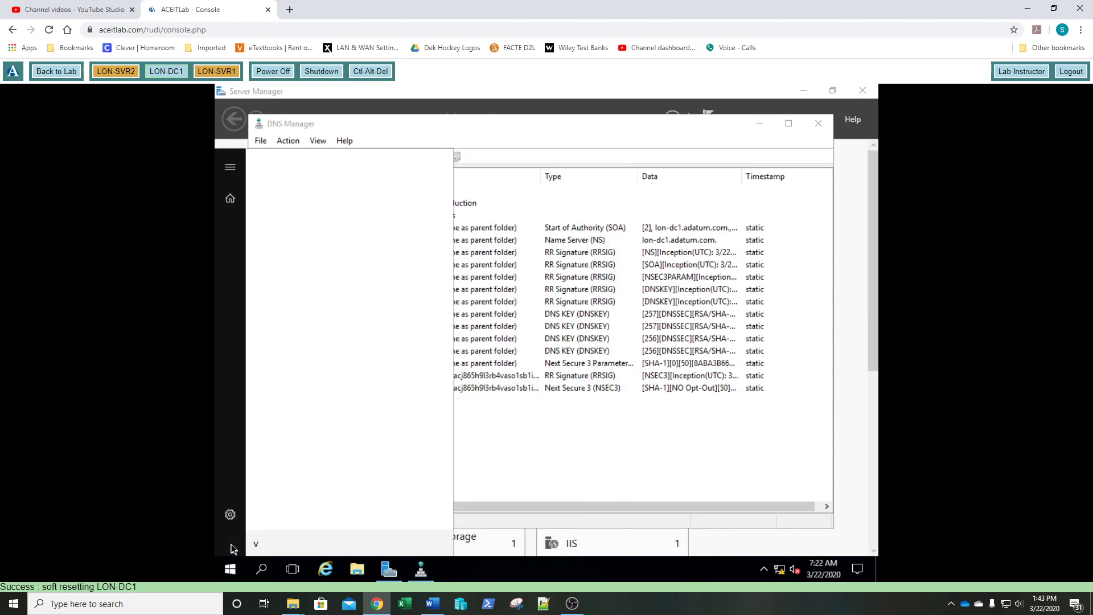
key("BackSpace")
type("cmd")
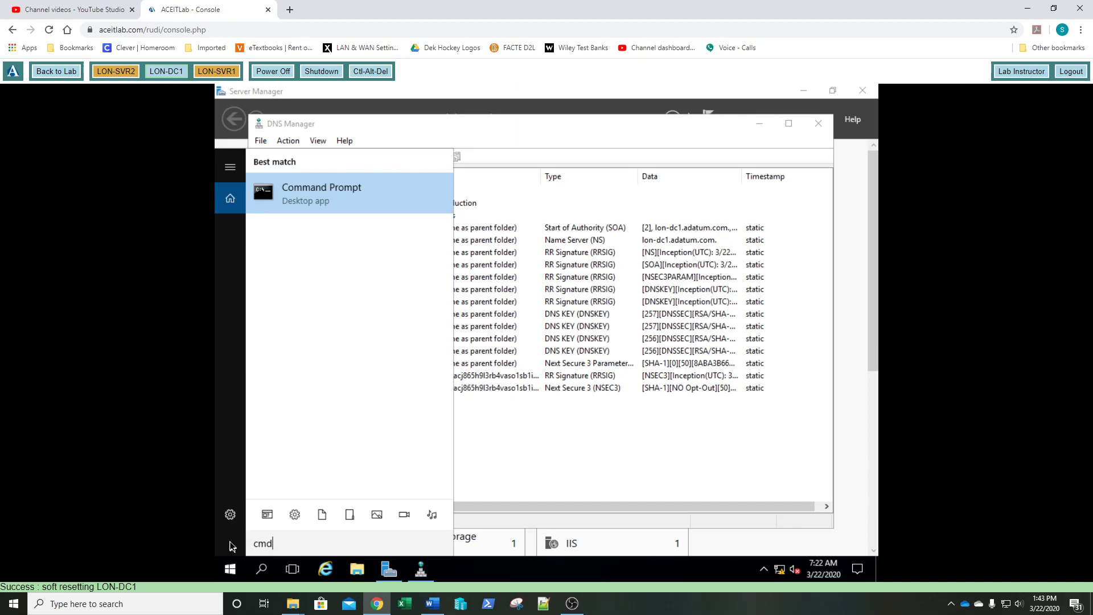
key("Return")
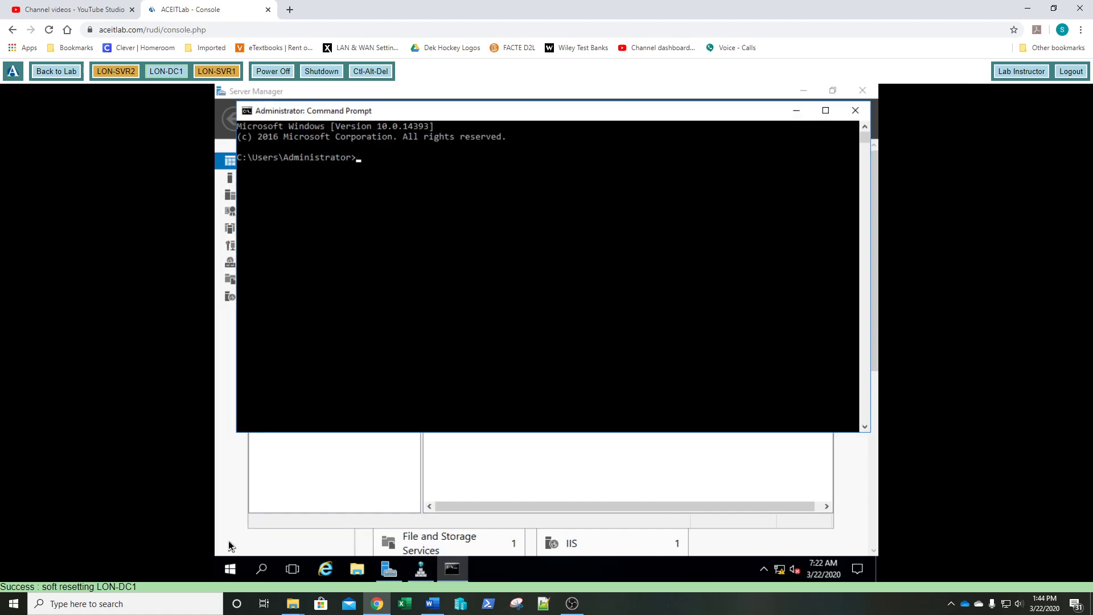
- Run dnscmd /config /CacheLockingPercent 100, then stop the DNS service with net stop dns
type("dnscmd /config /CacheLockingPercent")
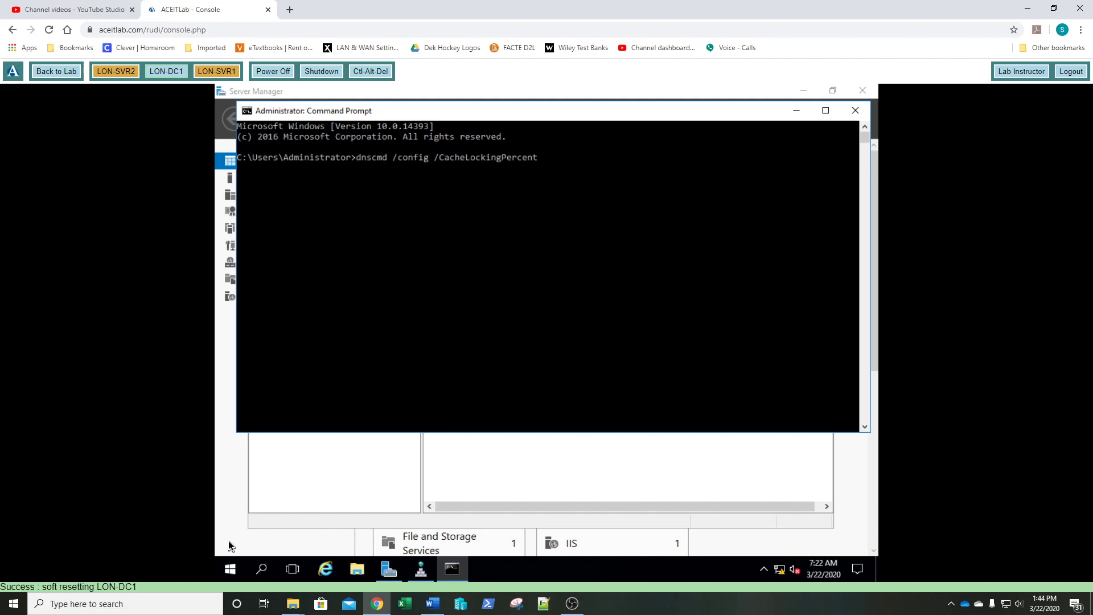
type(" 100")
key("Return")
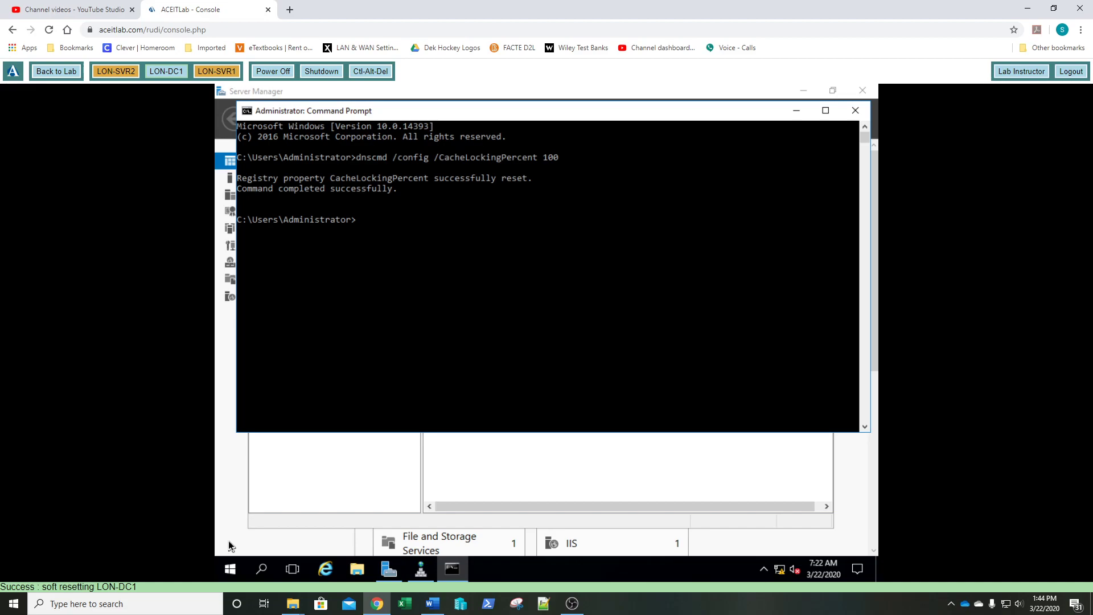
type("net")
type(" stop")
type(" snd")
key("BackSpace")
key("BackSpace")
key("BackSpace")
type("dns")
key("Return")
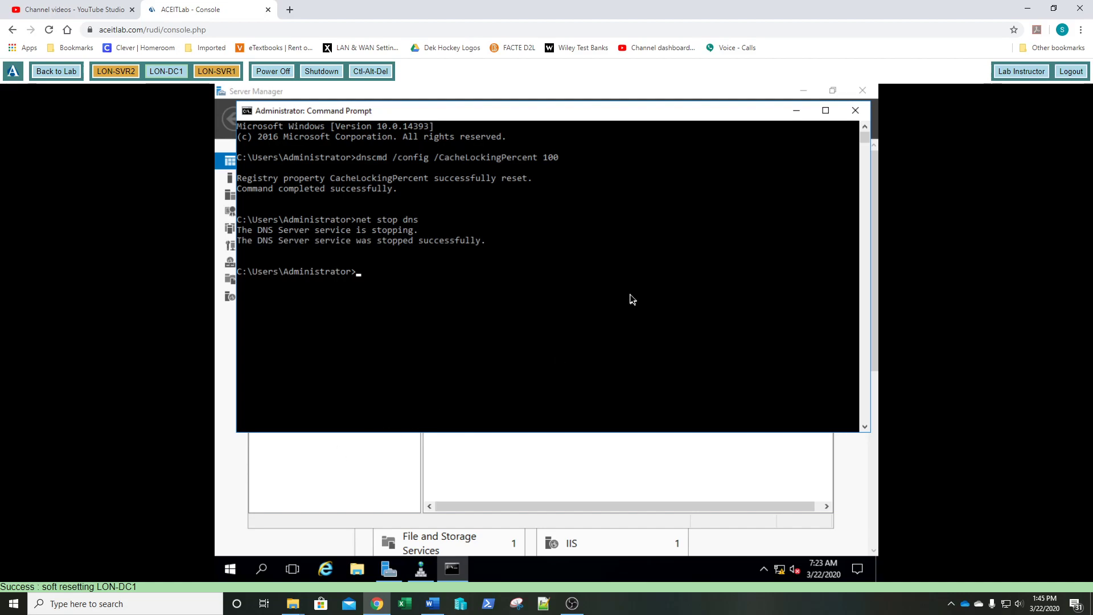
- Start the DNS service again with net start dns, then exit Command Prompt
type("net start dns")
key("Return")
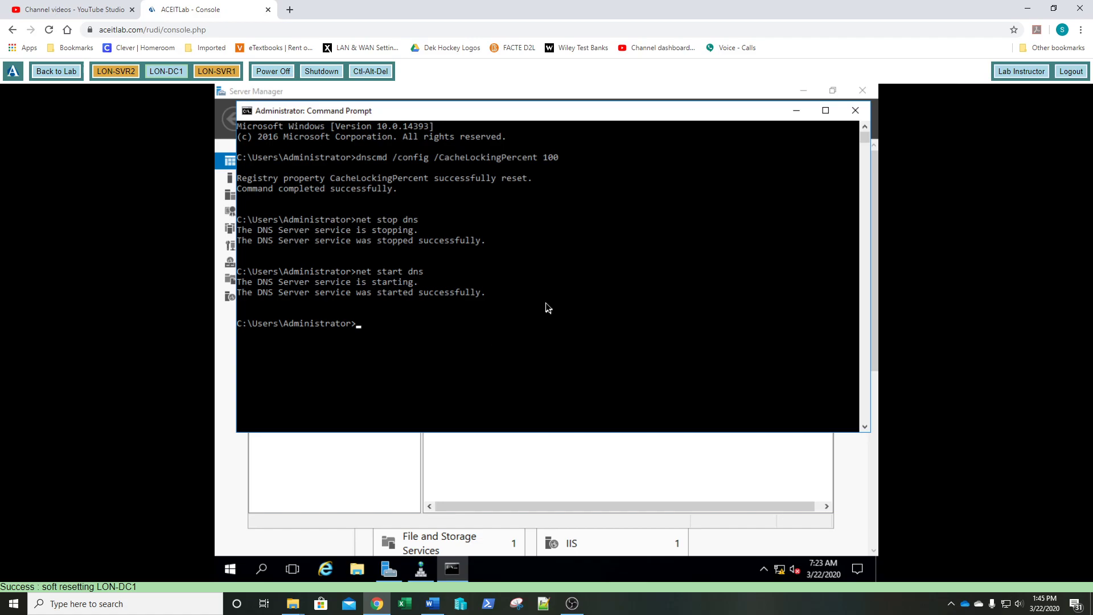
type("exit")
key("Return")
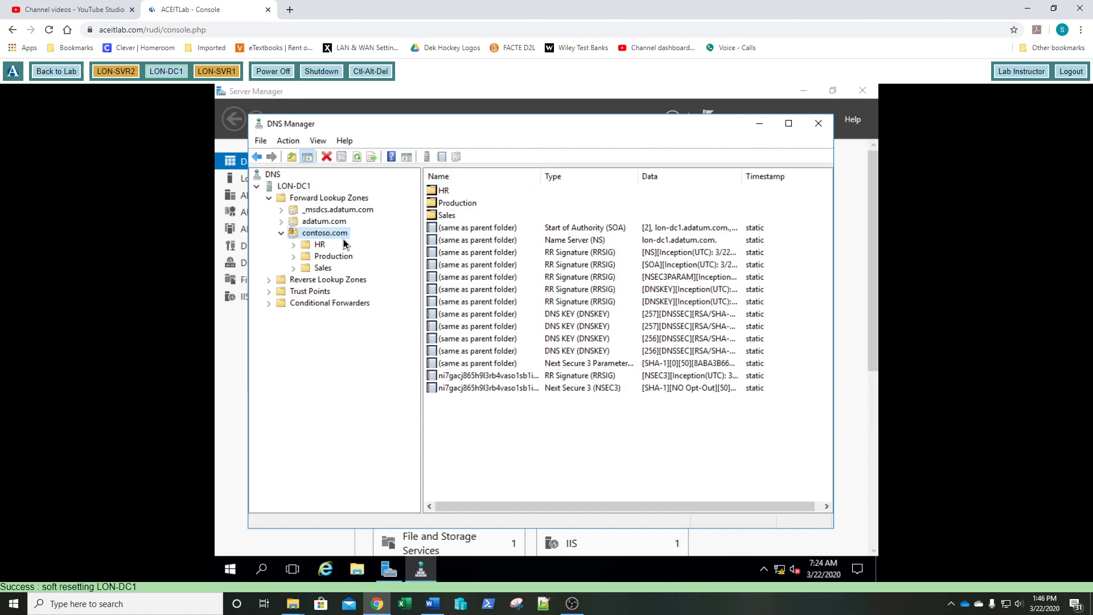
- Open the LON-DC1 server Properties at the Debug Logging tab
right_click(296, 188)
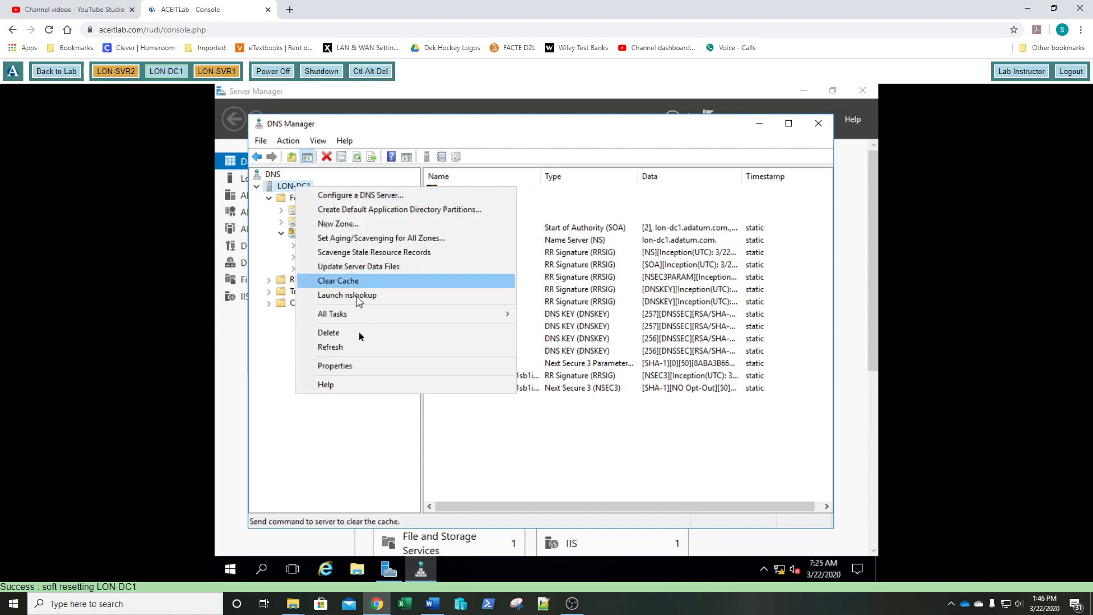
left_click(352, 367)
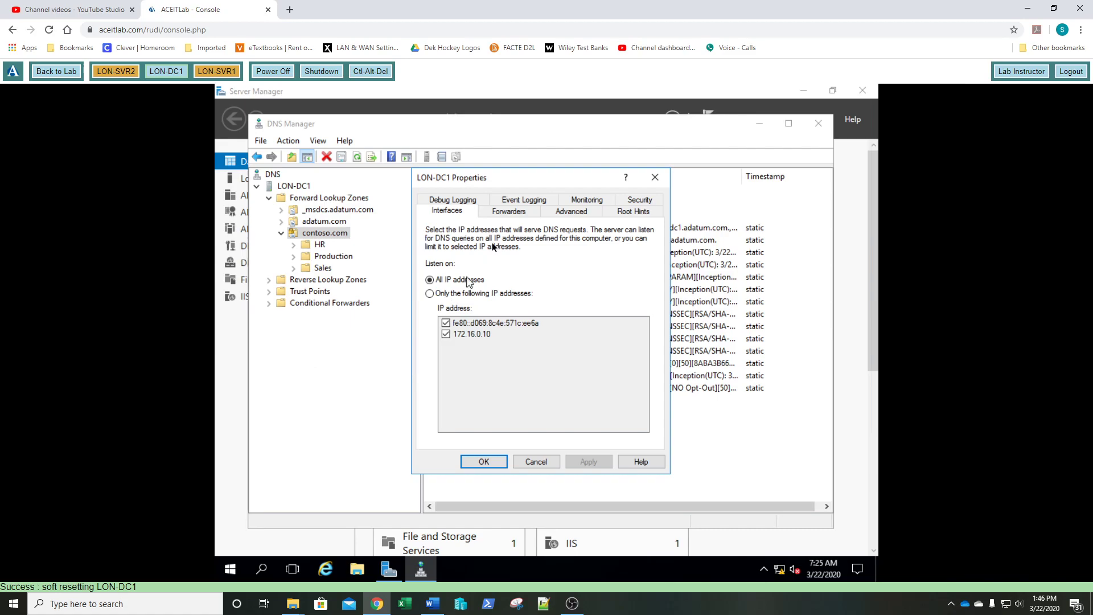
left_click(458, 202)
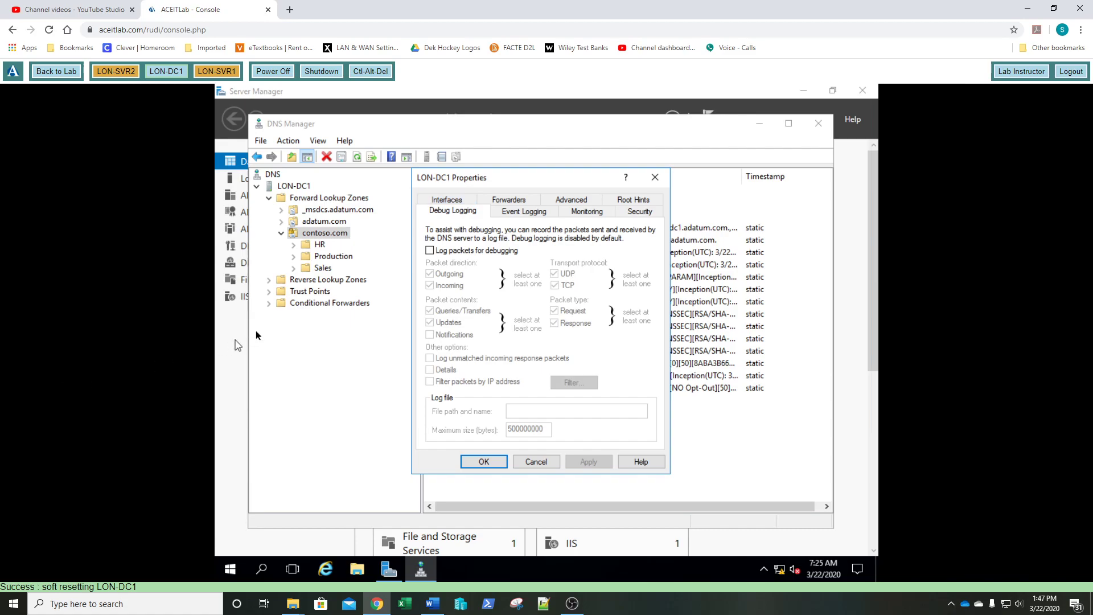
- Toggle 'Log packets for debugging' on and back off, then close LON-DC1 Properties with OK
left_click(429, 252)
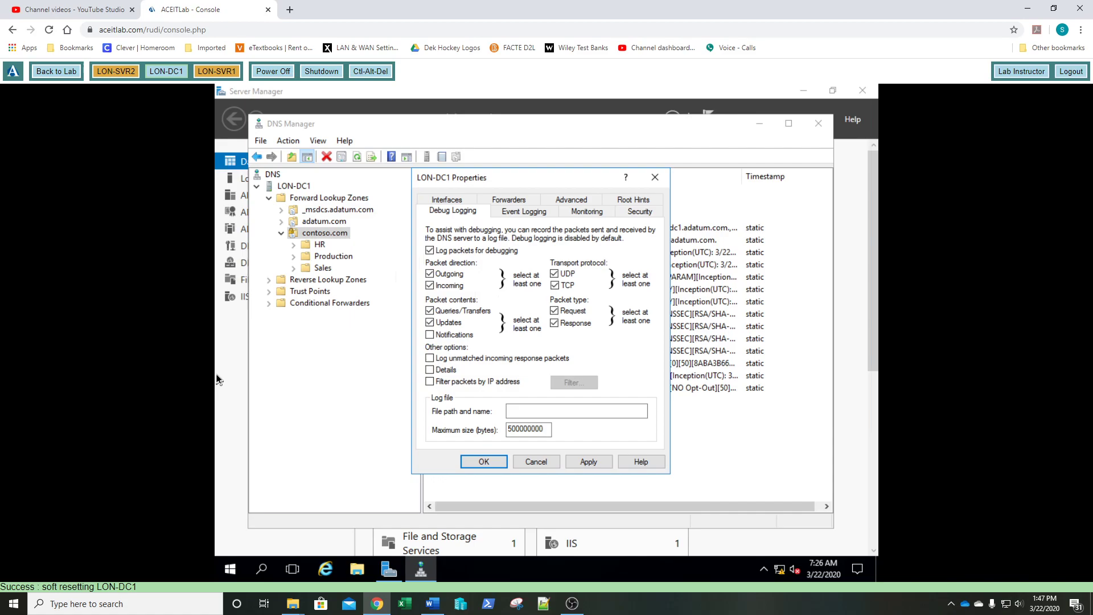
key("alt+Tab")
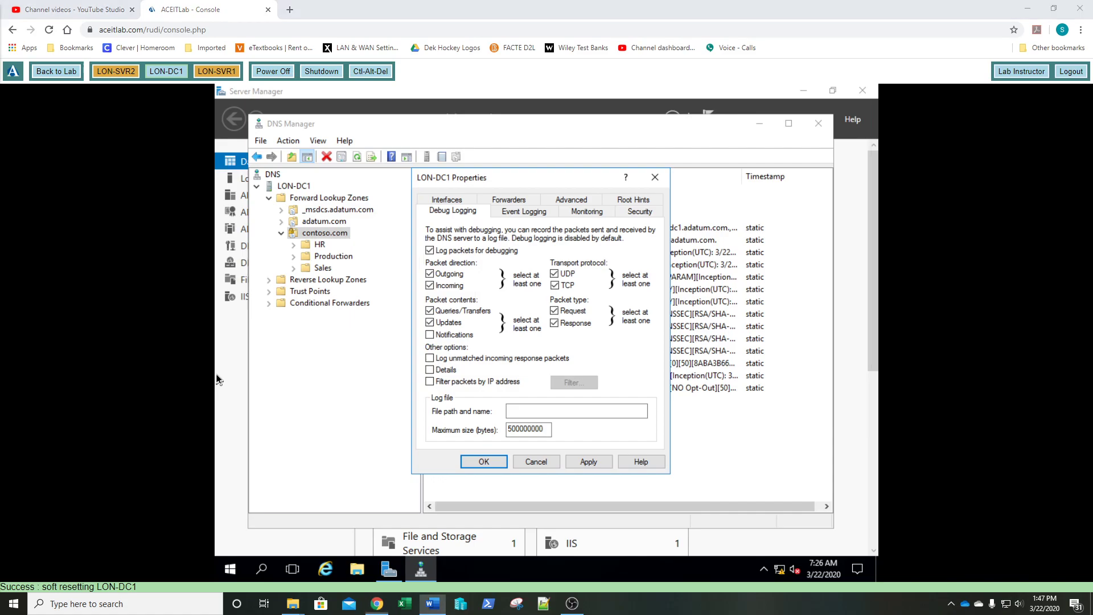
key("alt+Tab")
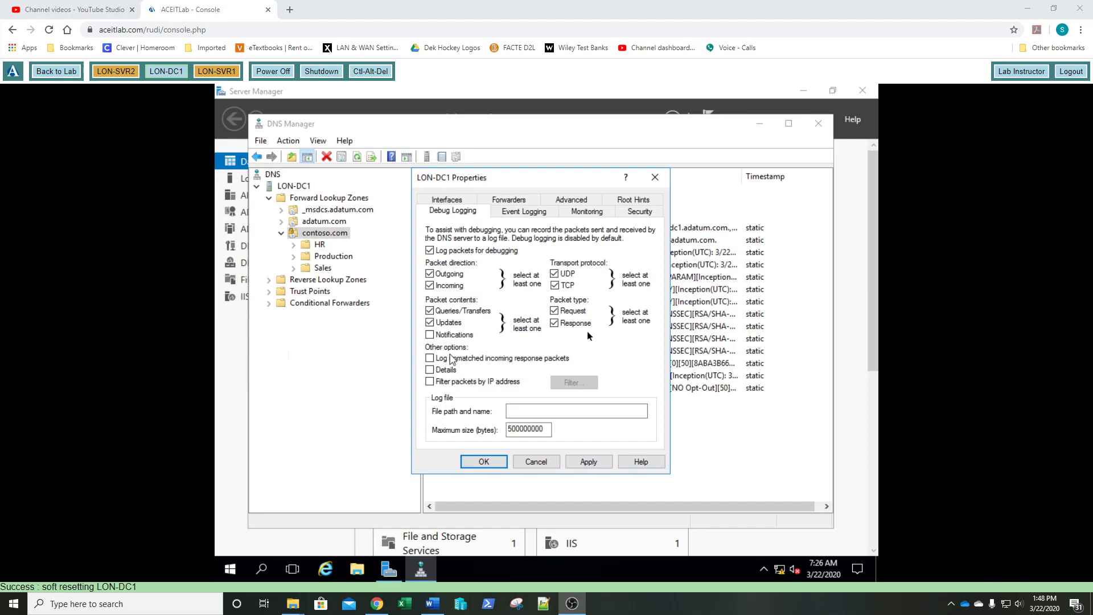
left_click(429, 251)
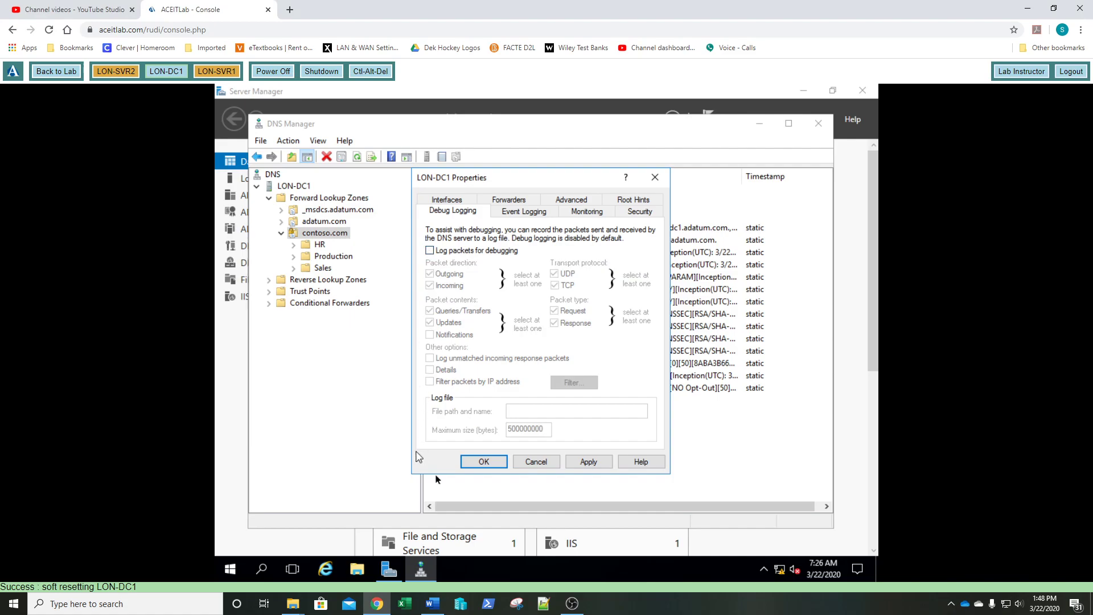
left_click(483, 461)
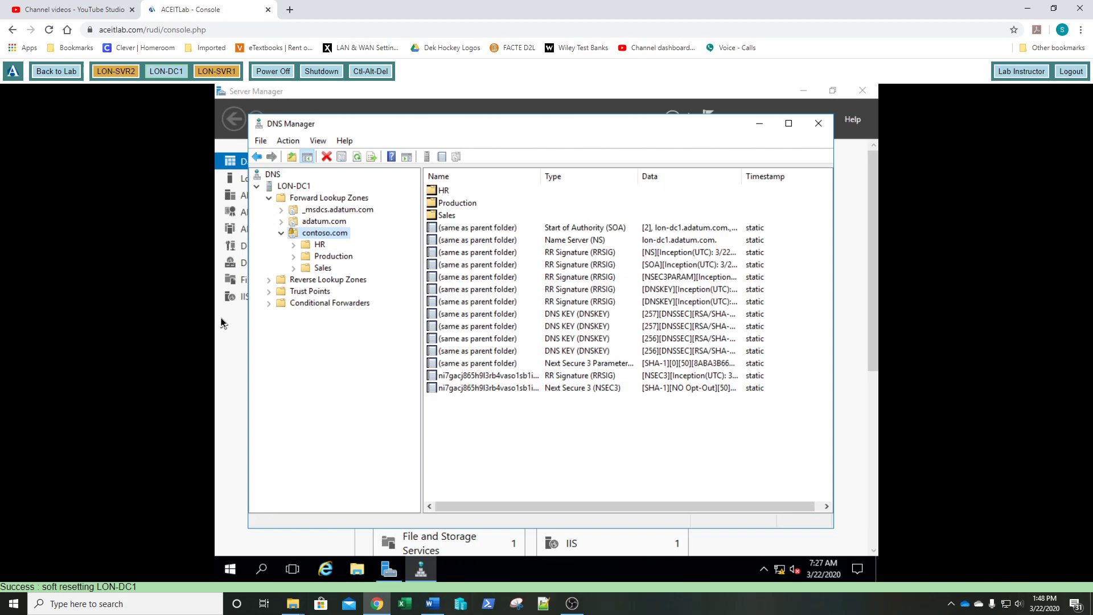
right_click(300, 189)
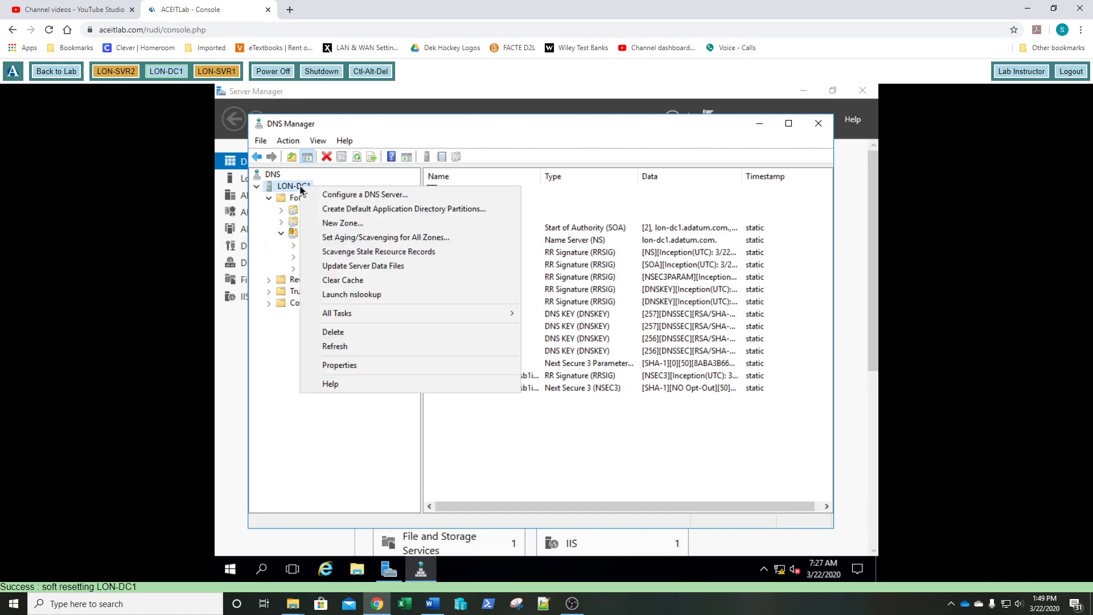
left_click(355, 367)
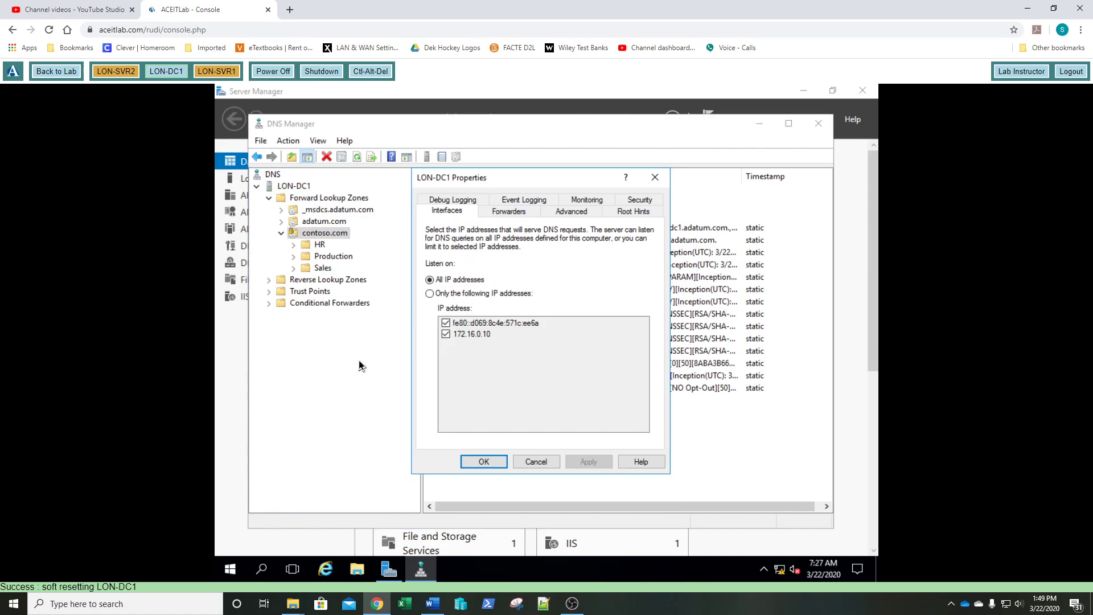
left_click(569, 213)
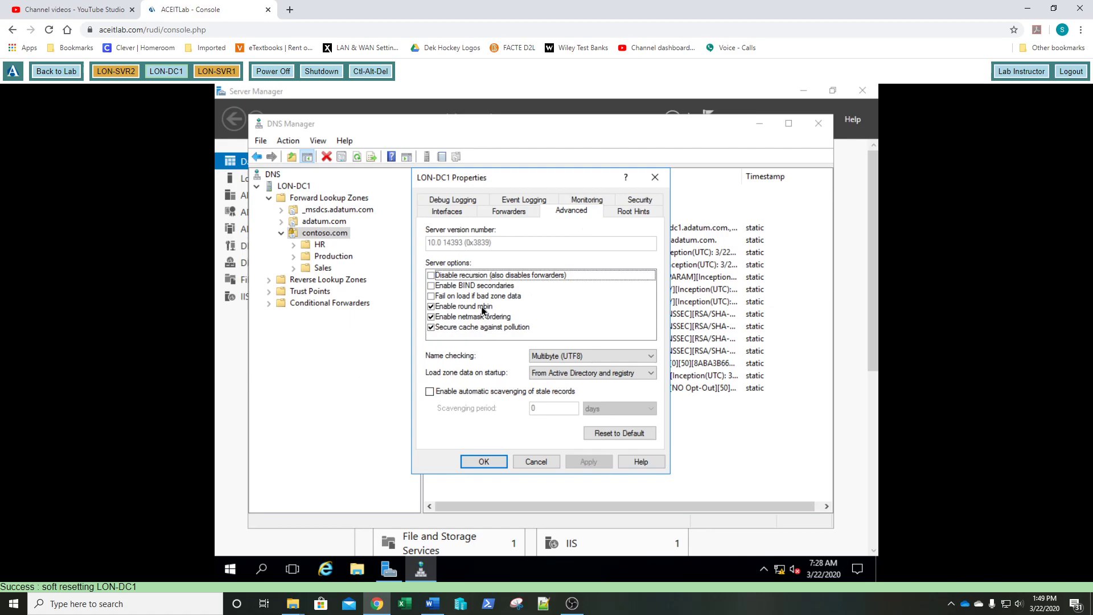
- Check 'Disable recursion (also disables forwarders)' in LON-DC1's Advanced server options
left_click(431, 276)
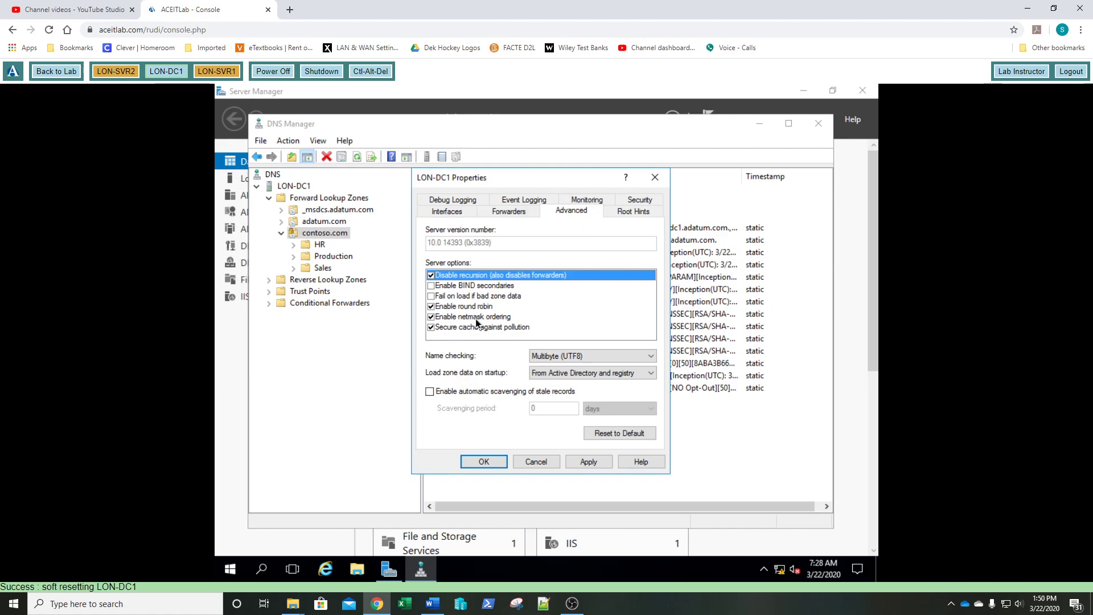
- Save the disabled-recursion setting by closing LON-DC1 Properties with OK
left_click(483, 464)
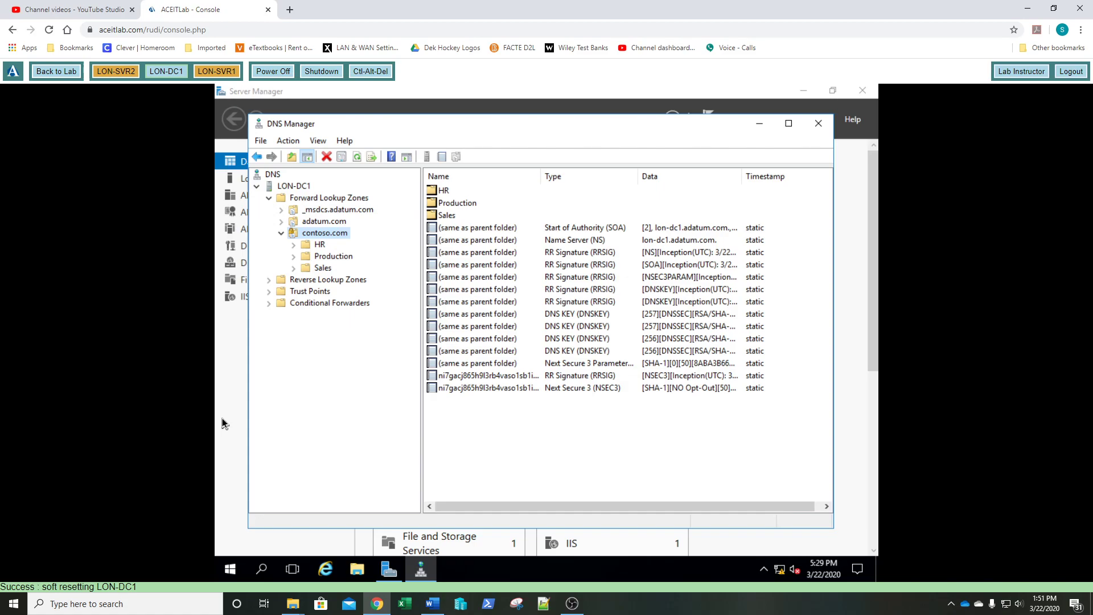
right_click(294, 188)
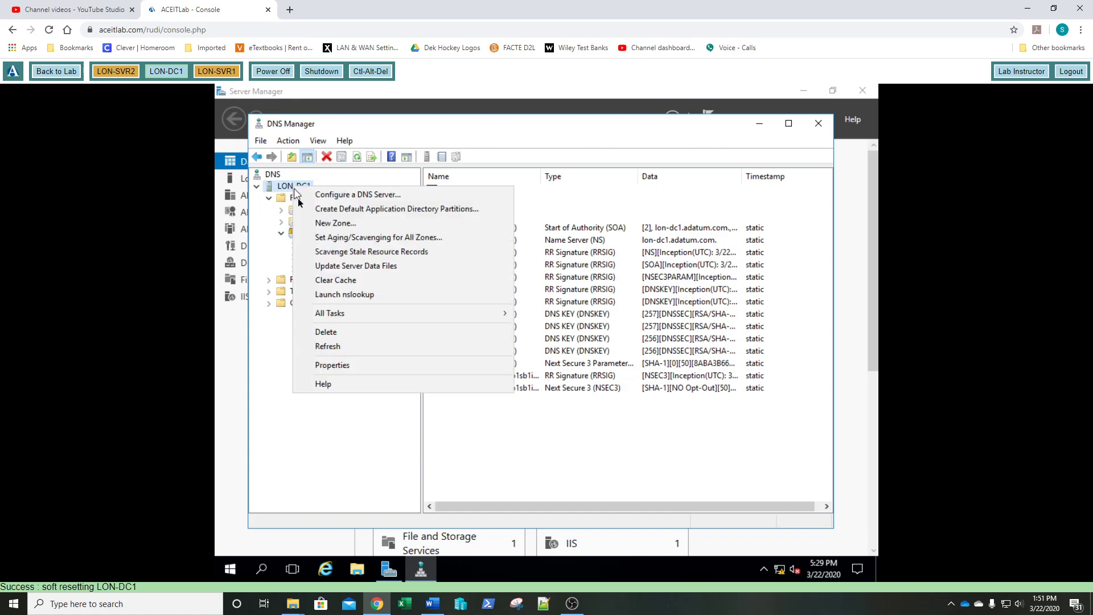
- Show LON-DC1's Security permissions and scroll to groups such as DnsAdmins and Domain Admins
left_click(345, 367)
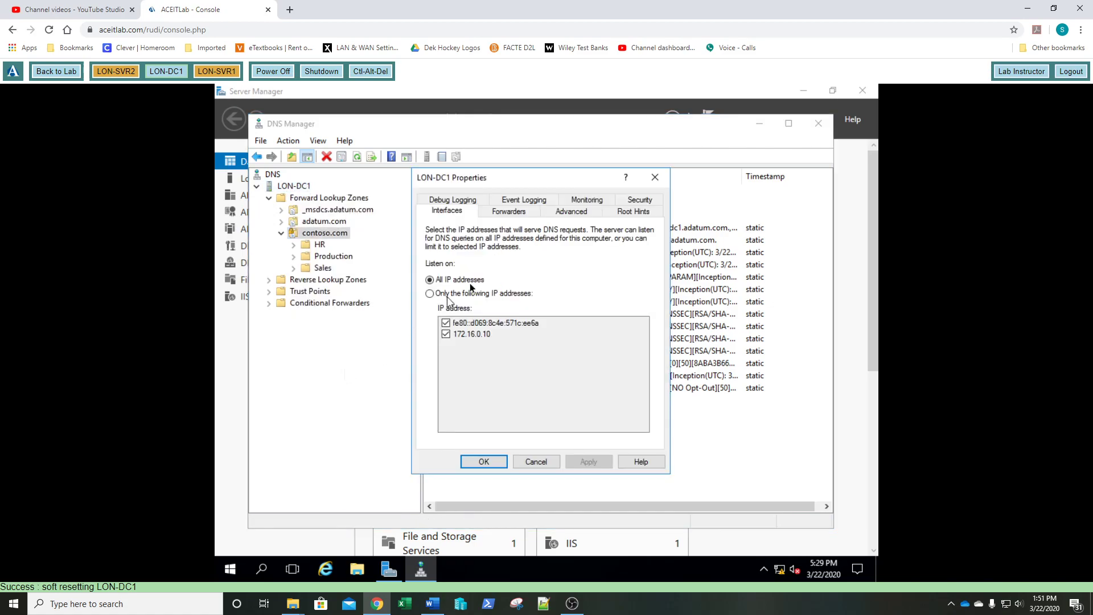
left_click(640, 200)
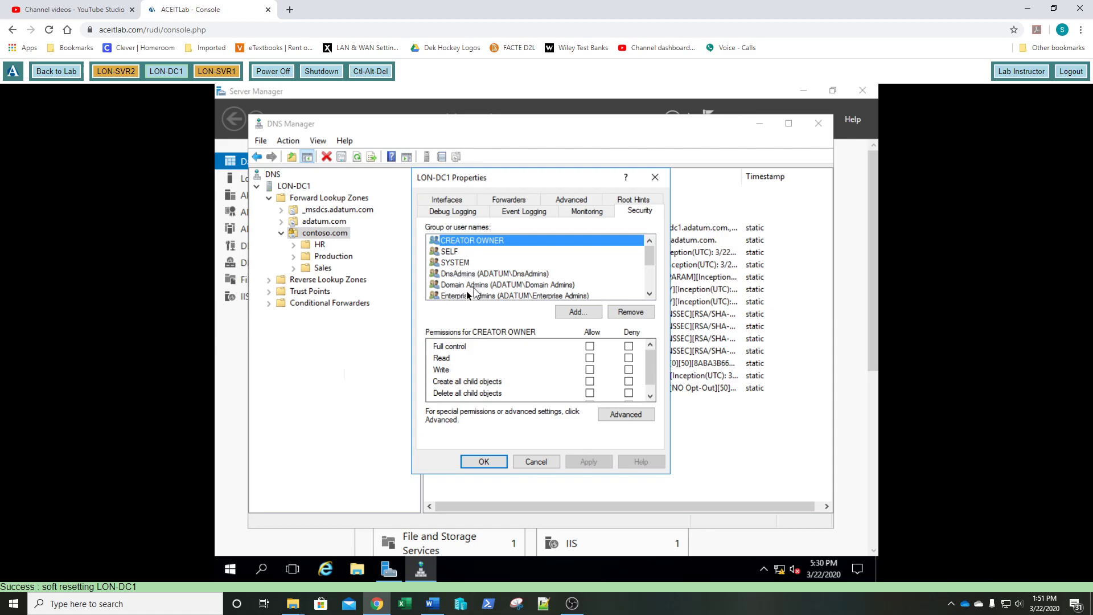
left_click(653, 292)
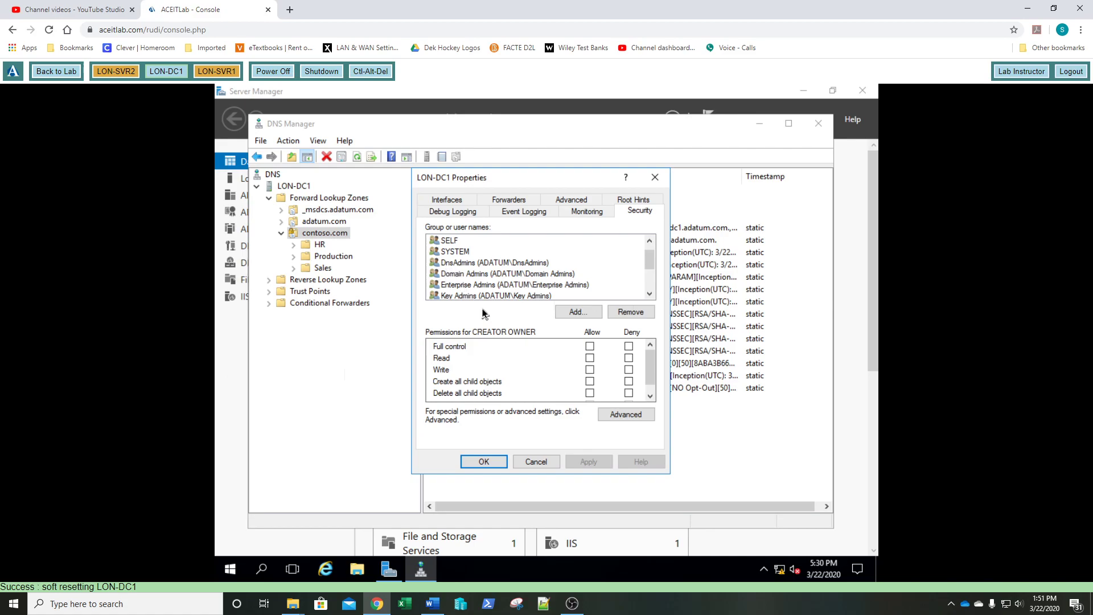
- Add 'administrator' to LON-DC1's permissions, choosing the Administrator account from the matches
left_click(577, 312)
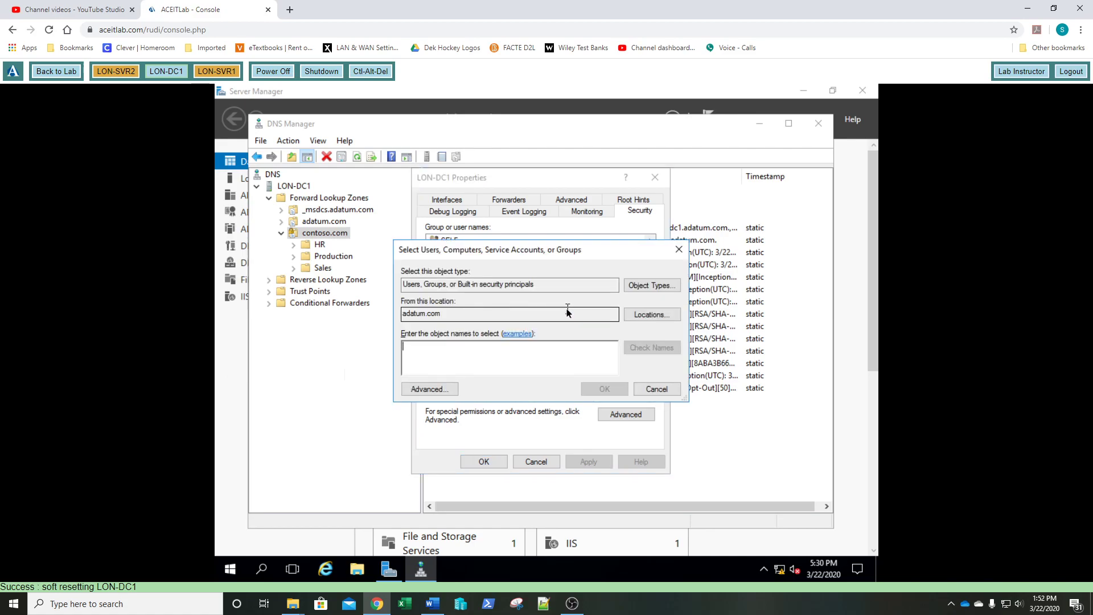
type("adm")
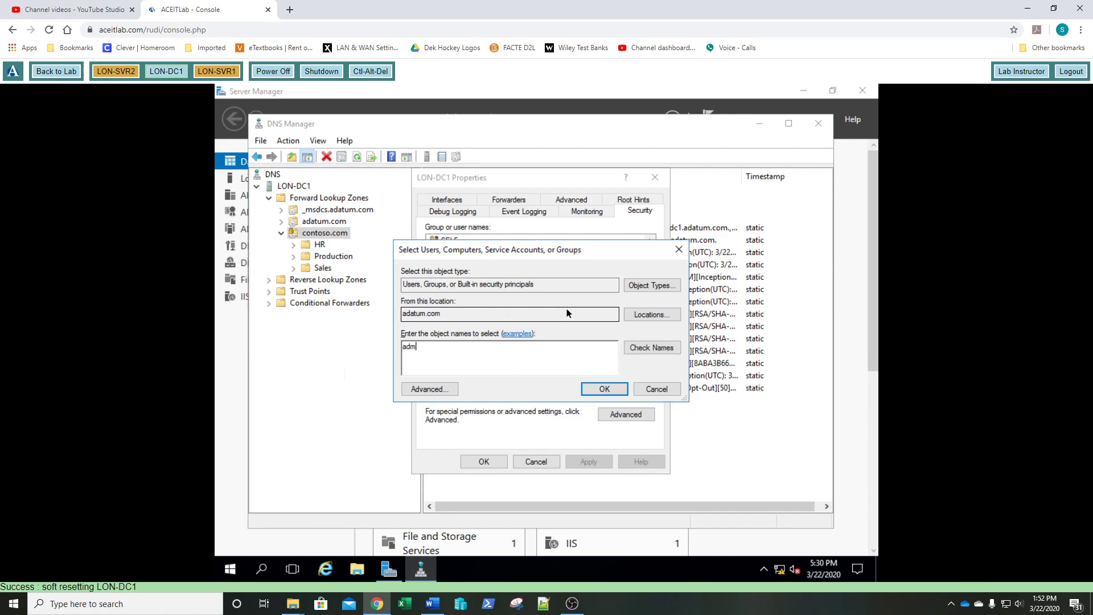
type("inistrator")
key("Return")
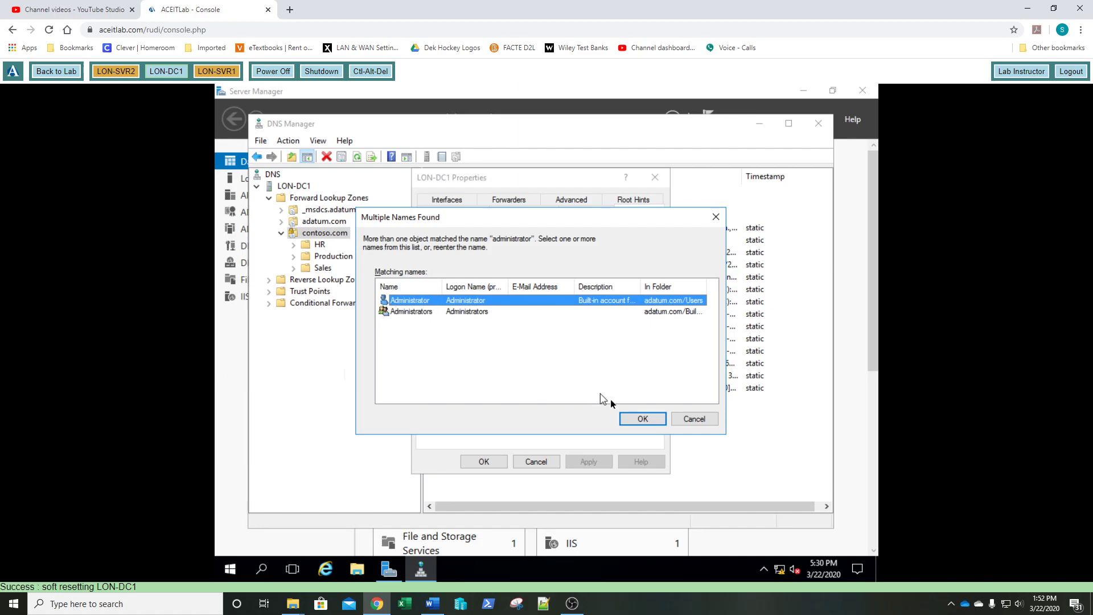
left_click(640, 419)
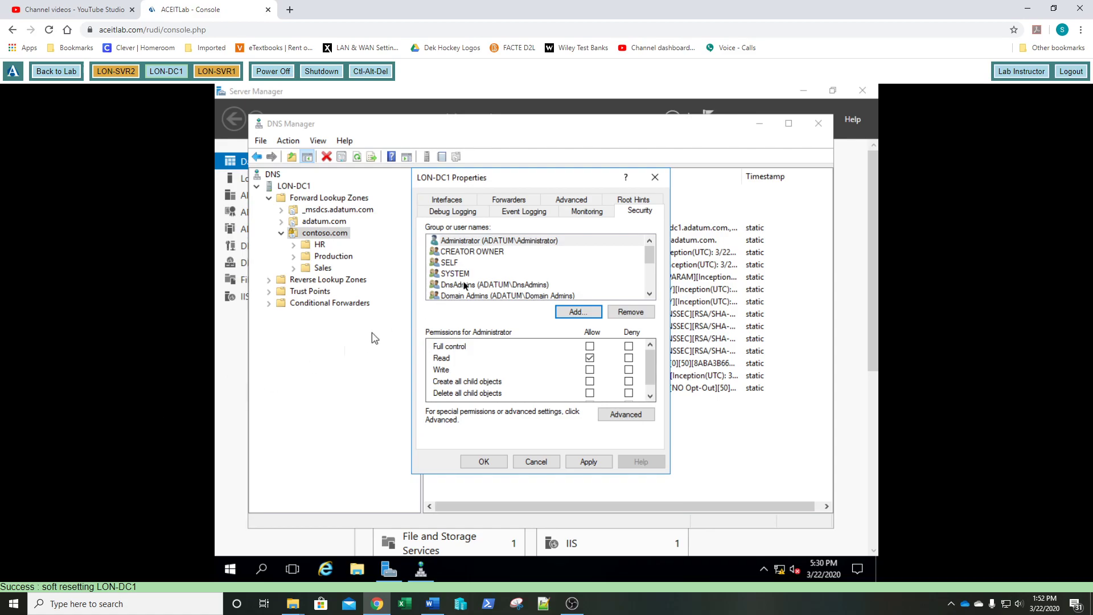
- Allow Full control for the Administrator entry in LON-DC1's security list
left_click(512, 242)
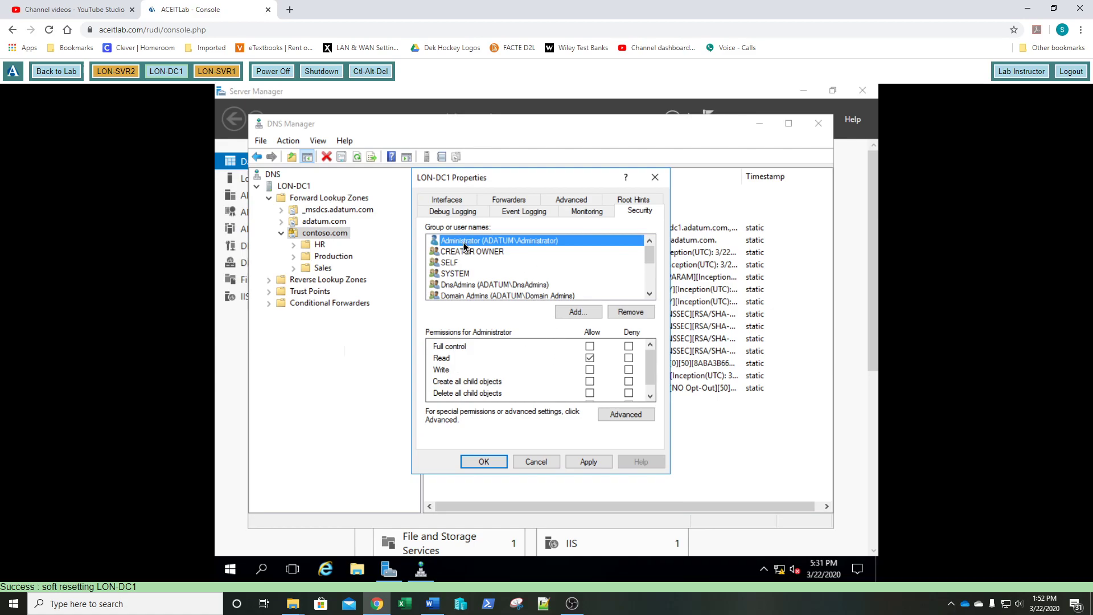
left_click(590, 347)
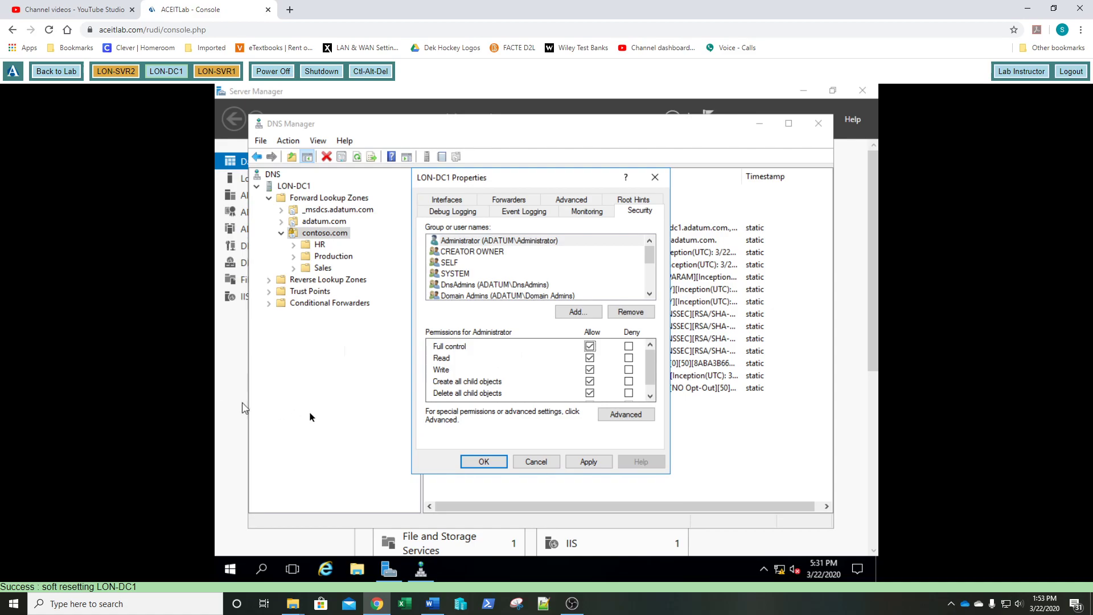
- Save the permissions, then clear Disable recursion in LON-DC1's Advanced properties and apply
left_click(484, 463)
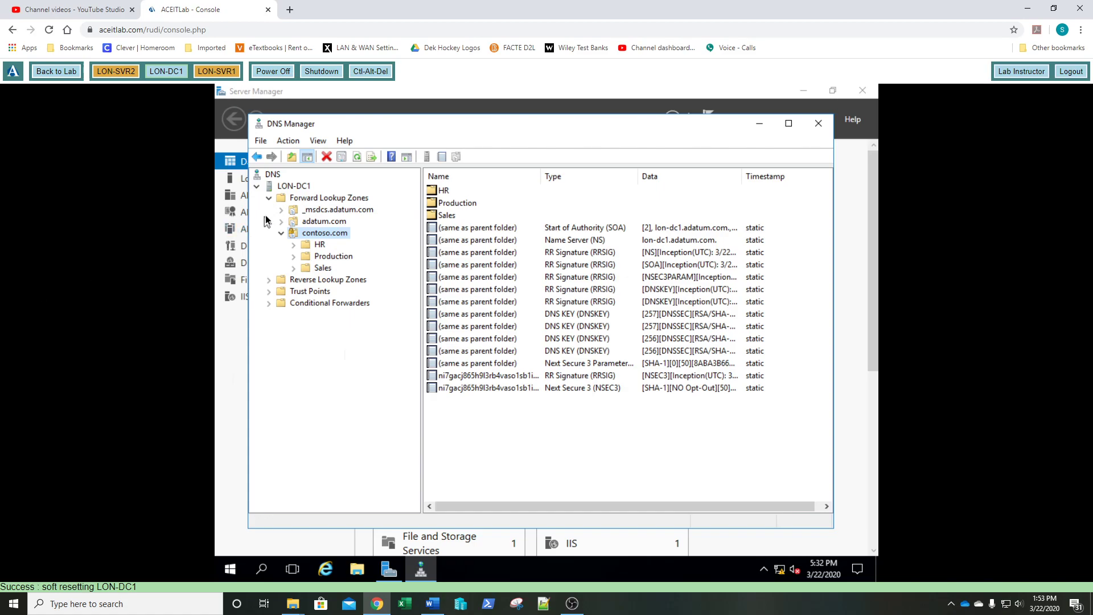
right_click(302, 187)
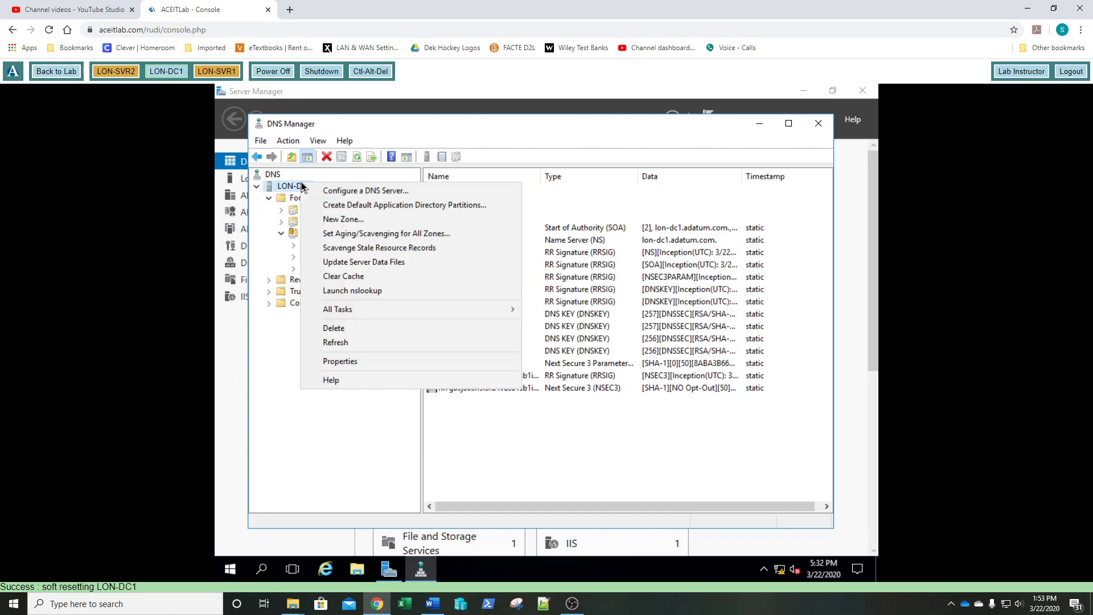
left_click(353, 361)
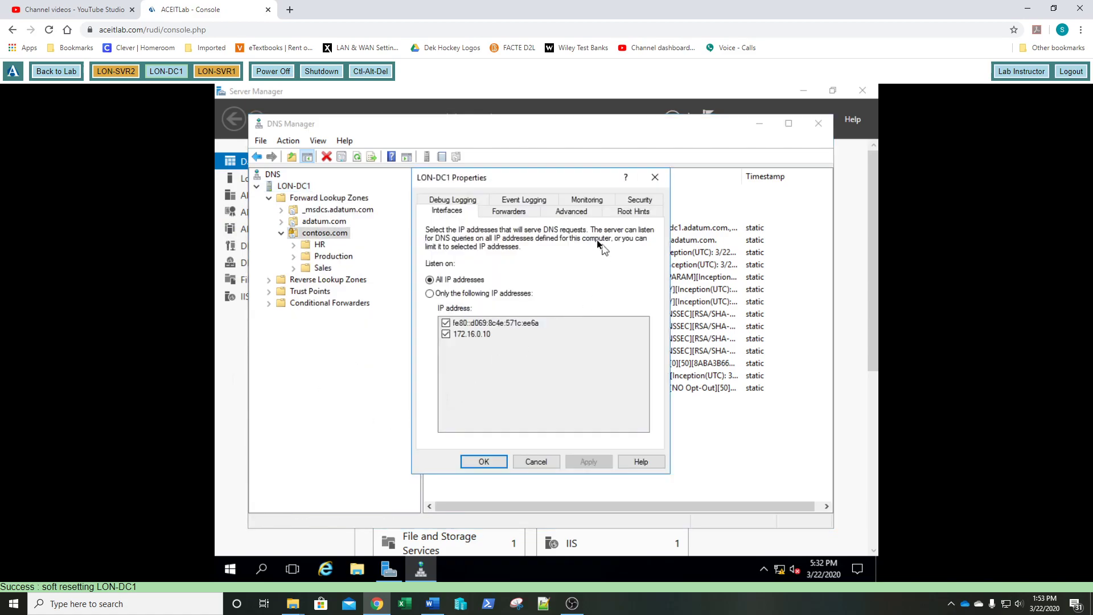
left_click(573, 214)
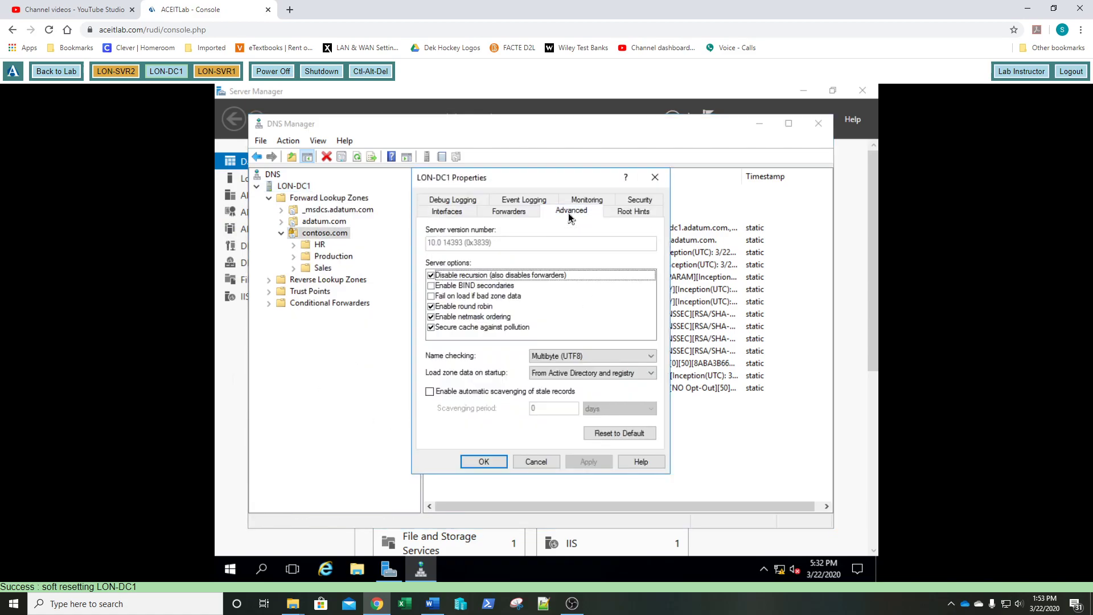
left_click(431, 276)
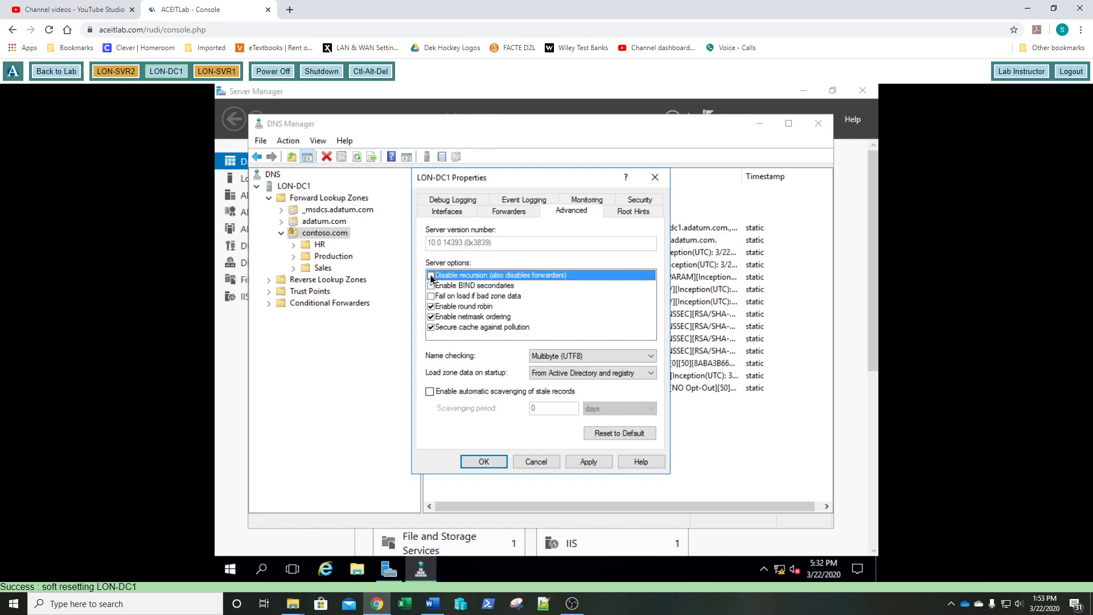
left_click(586, 463)
- Remove Administrator from LON-DC1's security permissions, apply, and close the Properties dialog
left_click(633, 201)
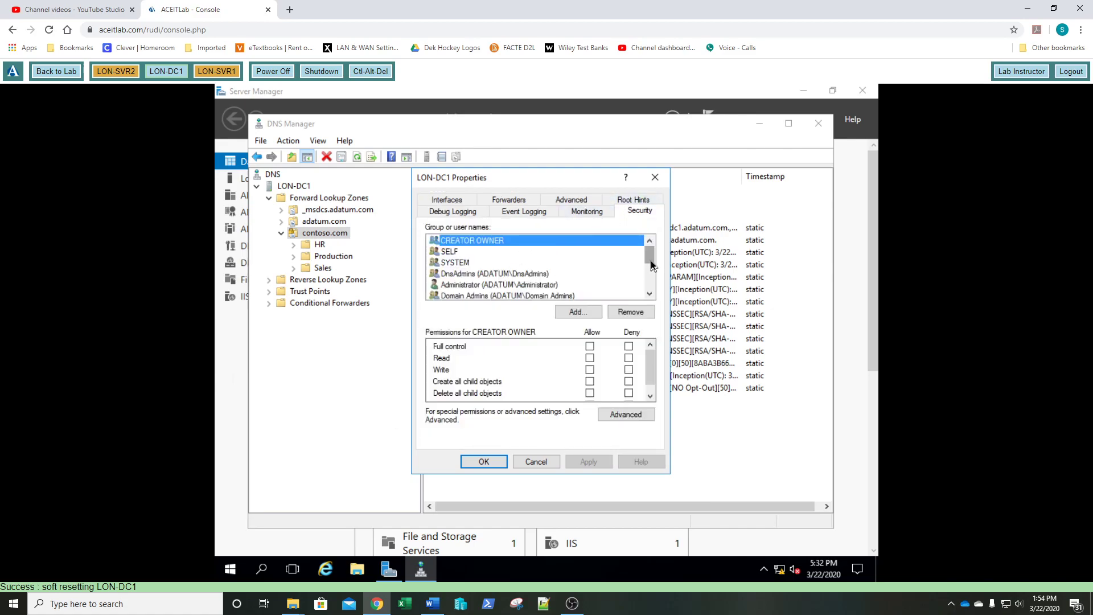
scroll(552, 285, "down", 1)
left_click(503, 275)
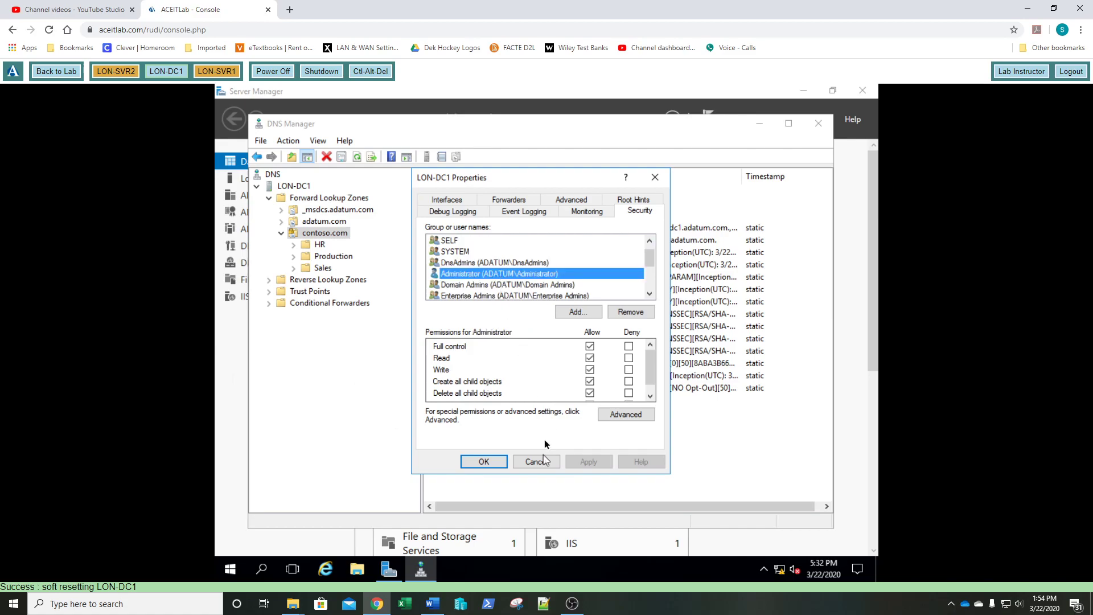
left_click(625, 313)
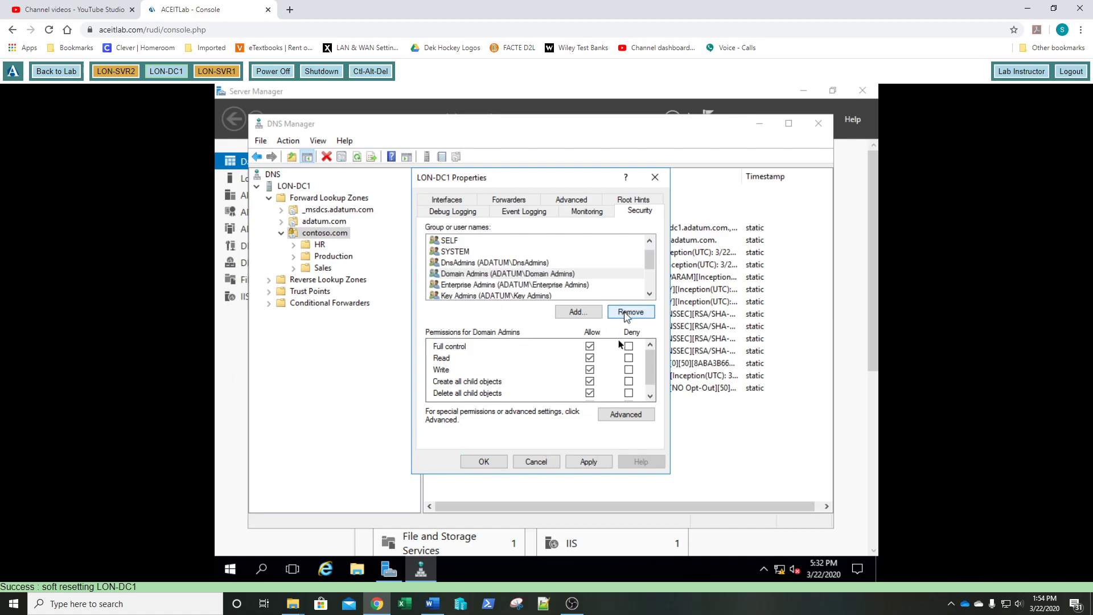
left_click(596, 464)
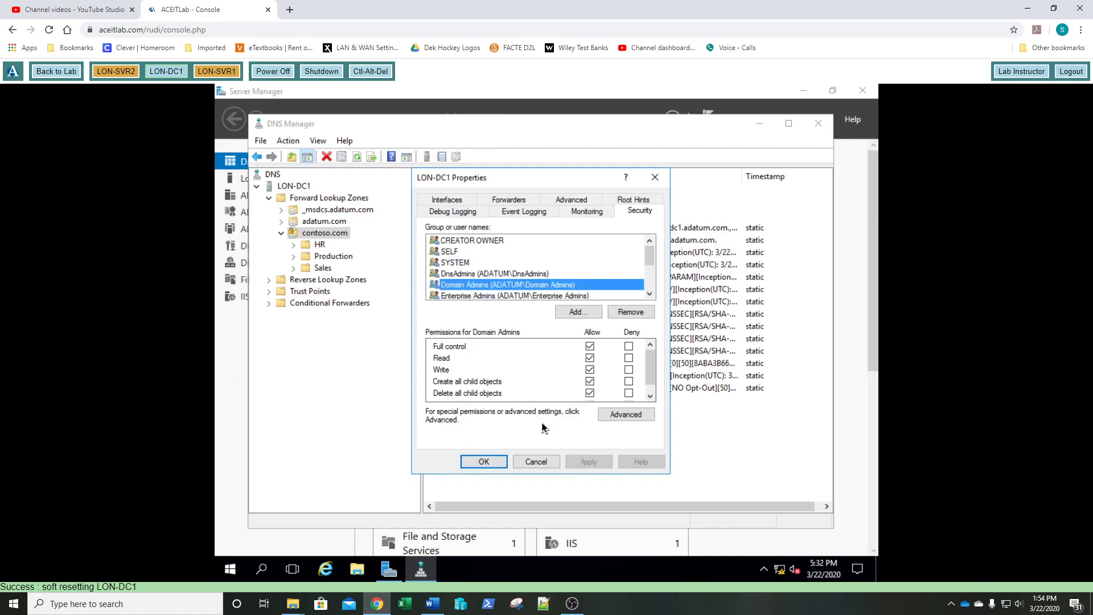
left_click(484, 462)
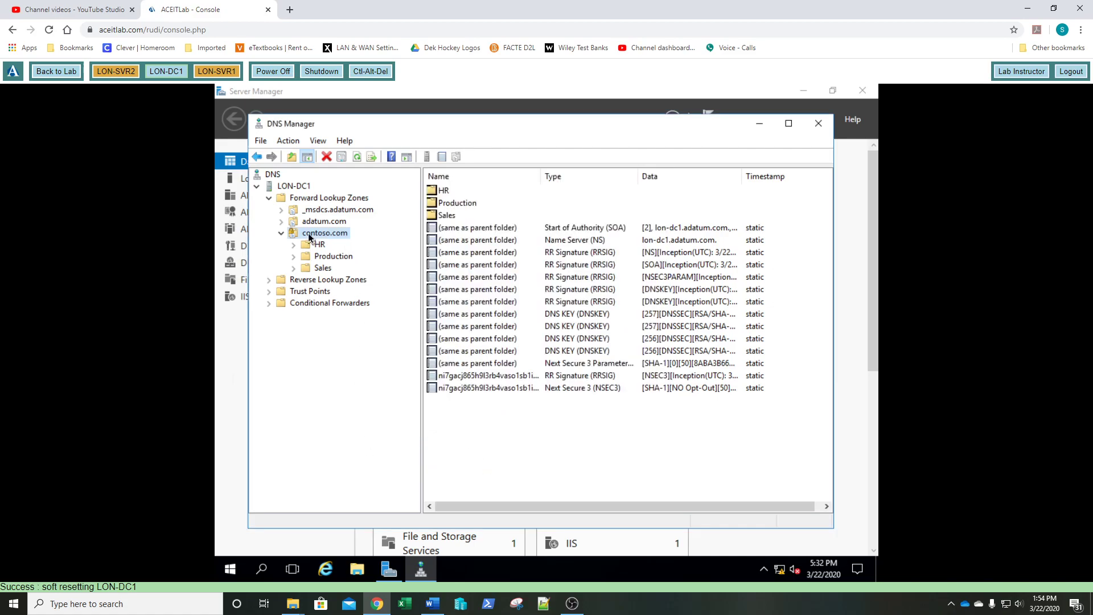
- Delete the contoso.com zone, including from Active Directory, then view adatum.com's records
right_click(309, 237)
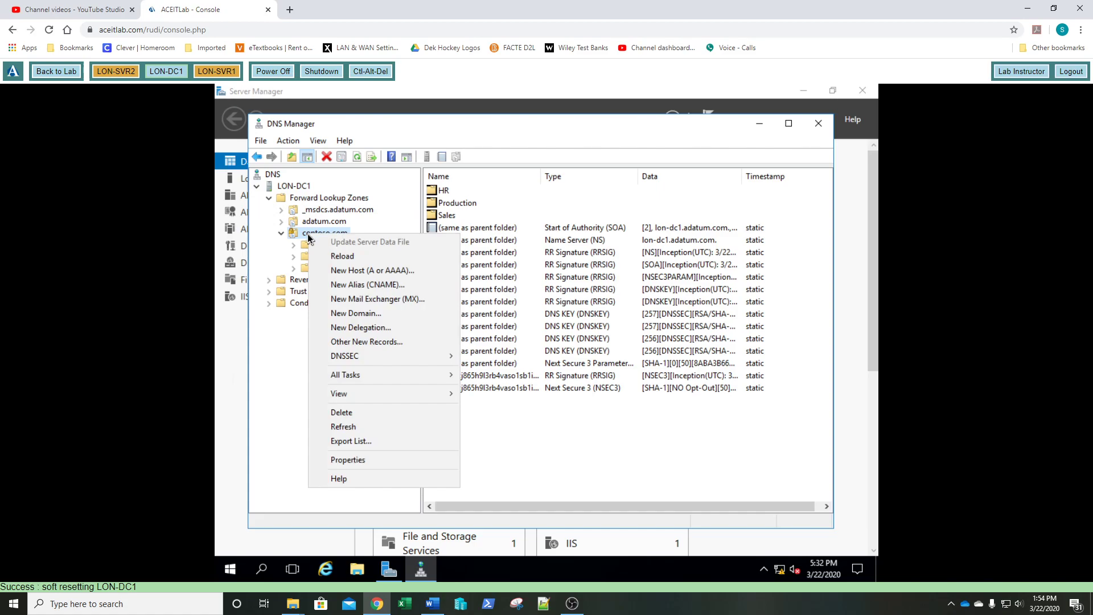
left_click(360, 413)
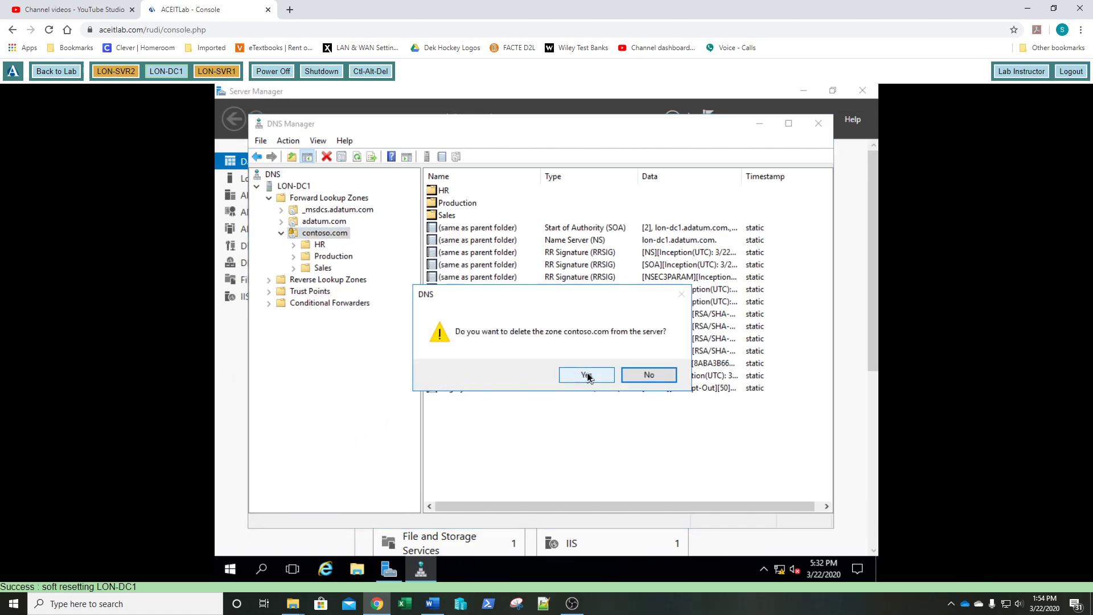
left_click(587, 376)
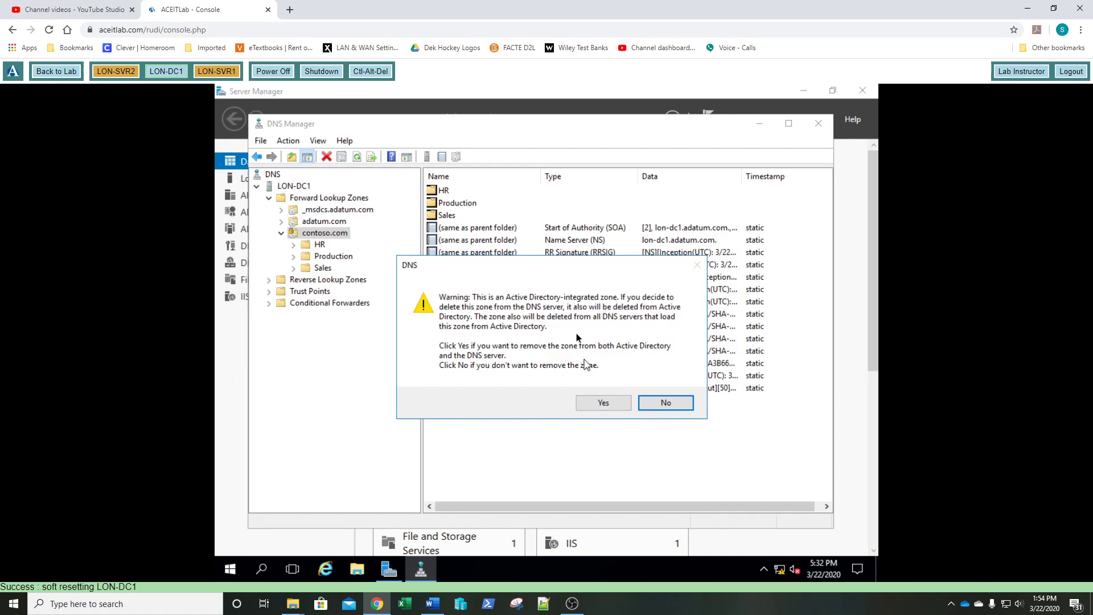
left_click(601, 403)
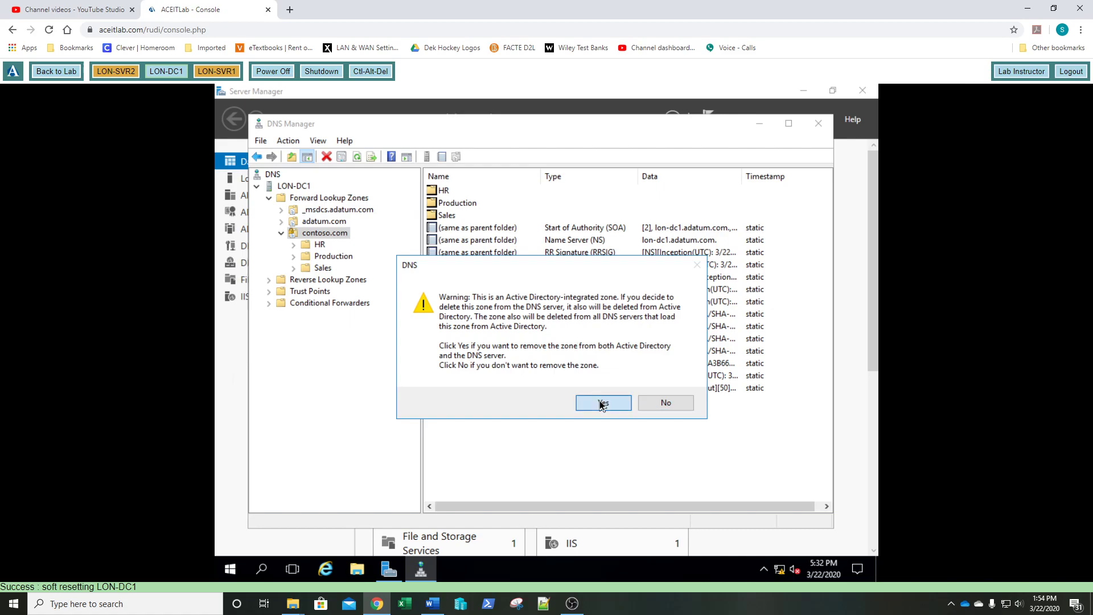
left_click(320, 222)
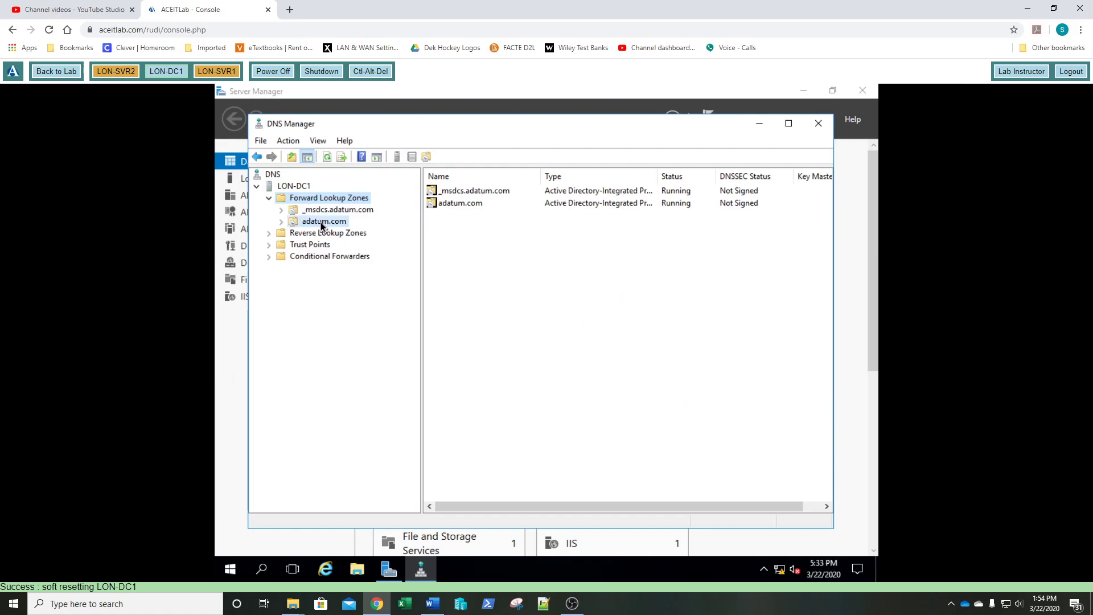